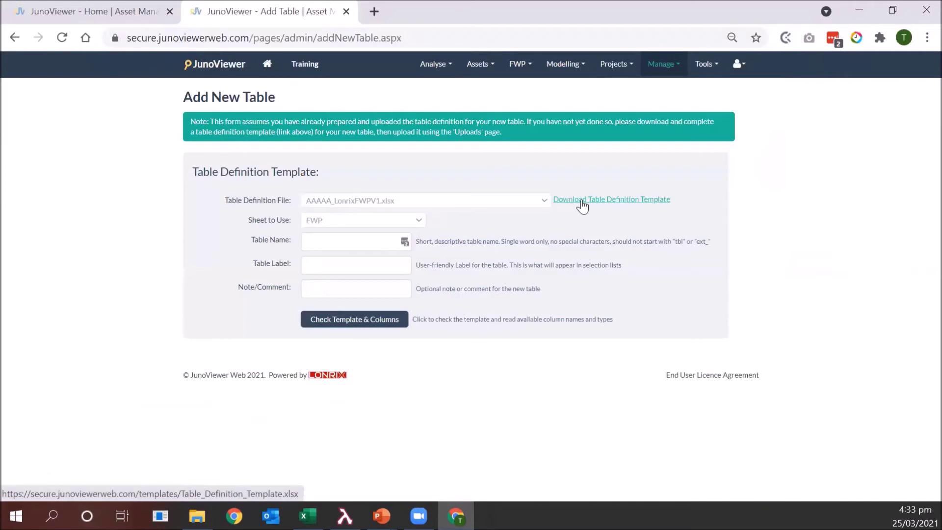
# Download the table definition template, open it in Excel and enable editing.
pyautogui.click(583, 202)
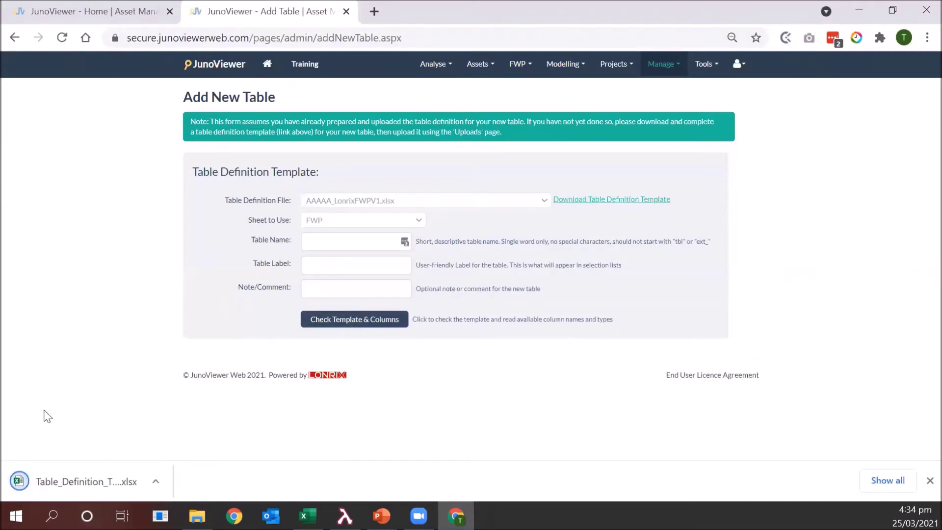
pyautogui.click(63, 468)
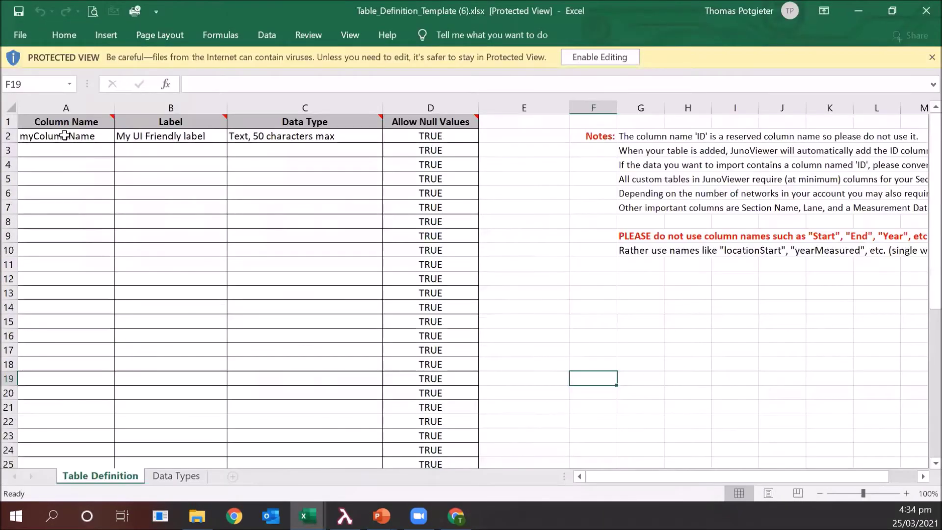
pyautogui.click(576, 56)
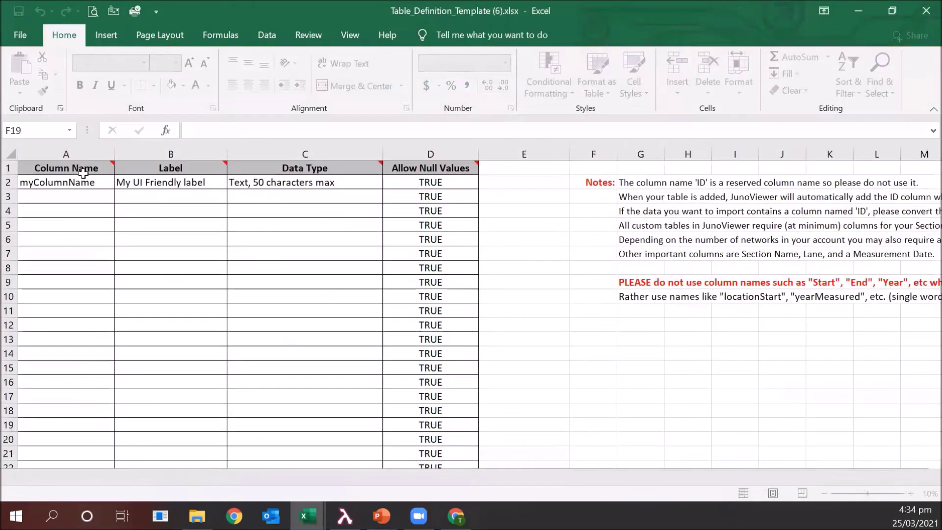
# Read the guidance notes attached to the column headers of the table definition sheet.
pyautogui.moveTo(81, 161)
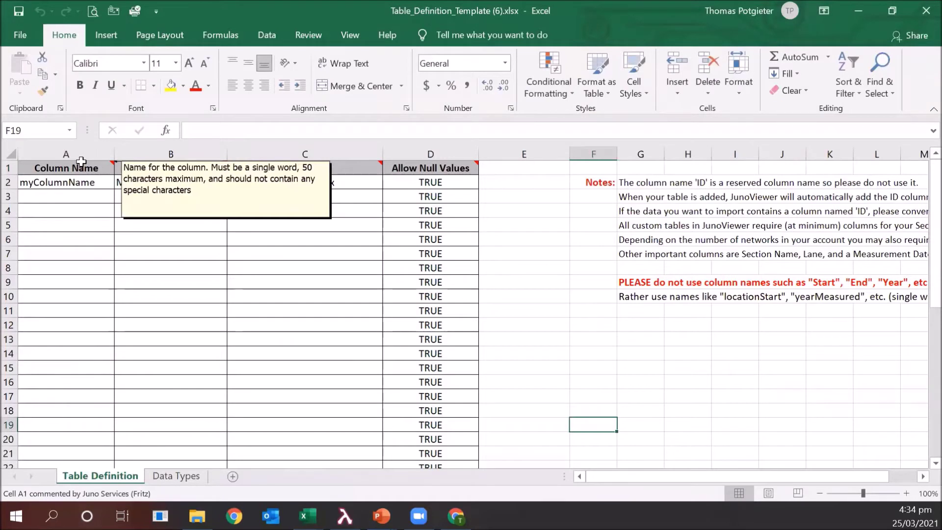
pyautogui.moveTo(146, 169)
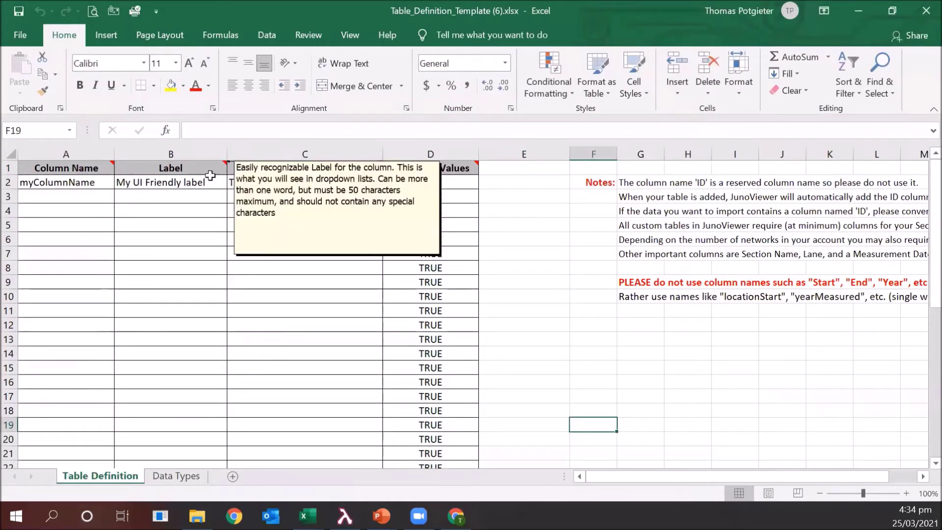
pyautogui.moveTo(236, 169)
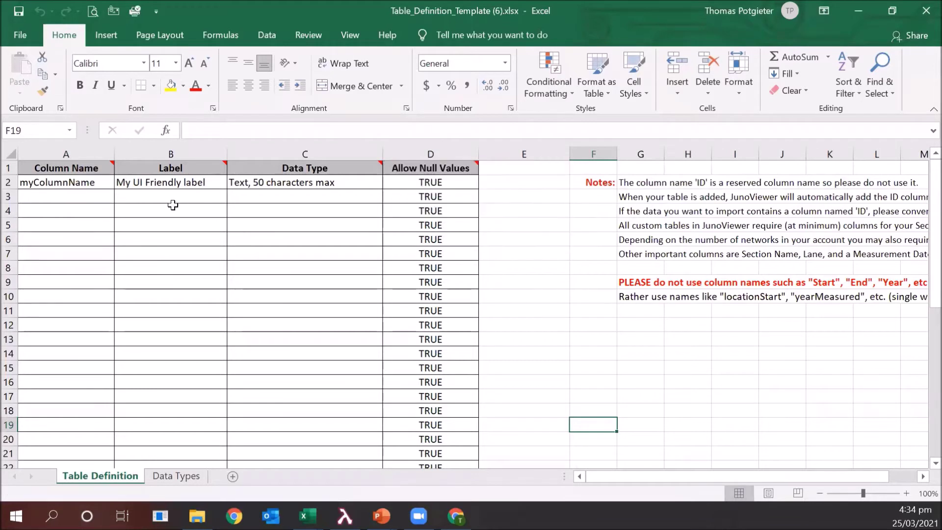
pyautogui.click(148, 206)
pyautogui.click(77, 179)
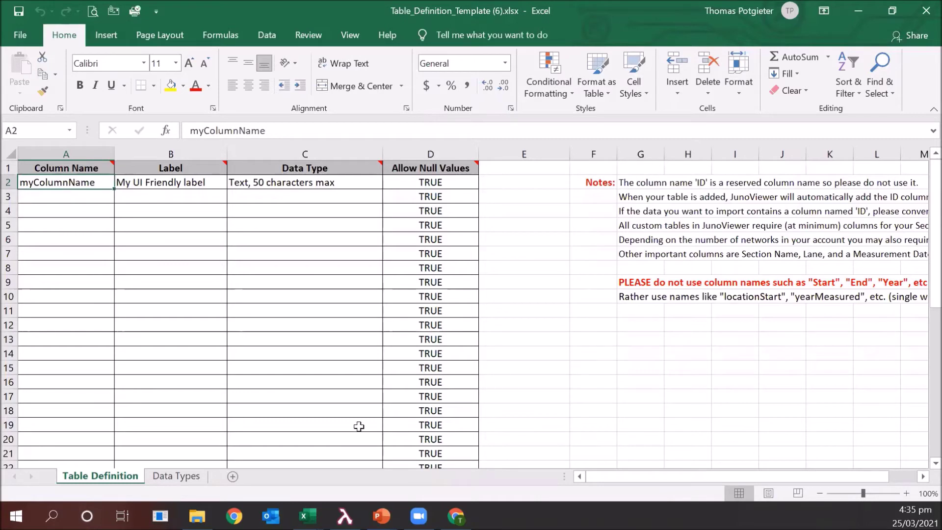
# Copy the header row from Cracking Data.xlsx and paste it transposed into the template's Column Name column, starting at A2.
pyautogui.moveTo(308, 515)
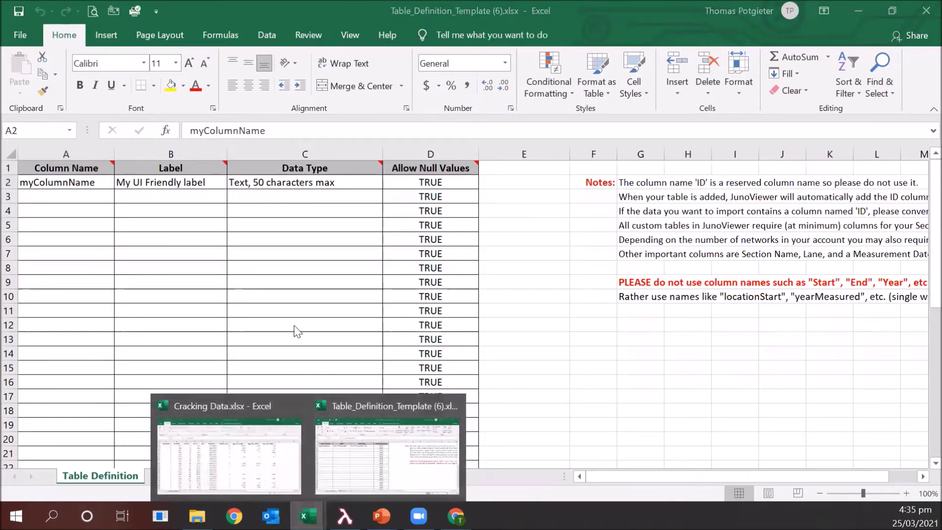
pyautogui.click(264, 445)
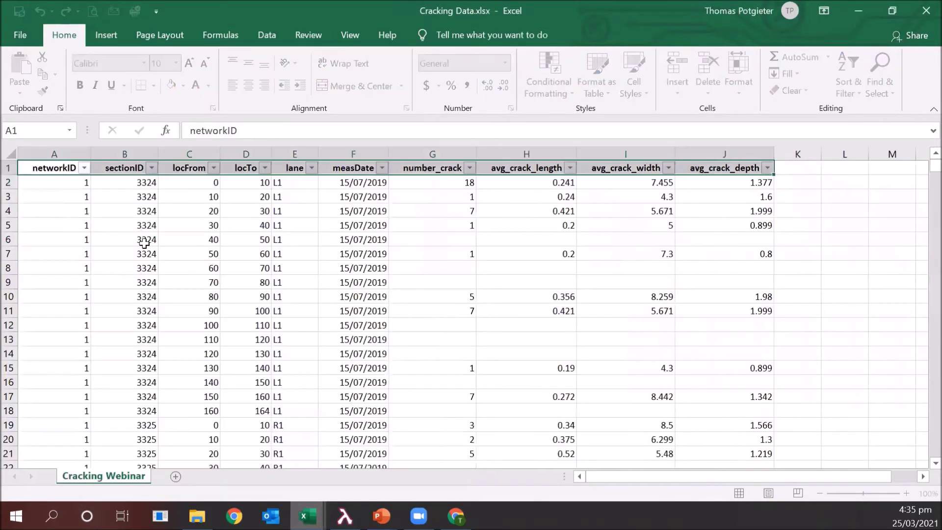
pyautogui.rightClick(28, 165)
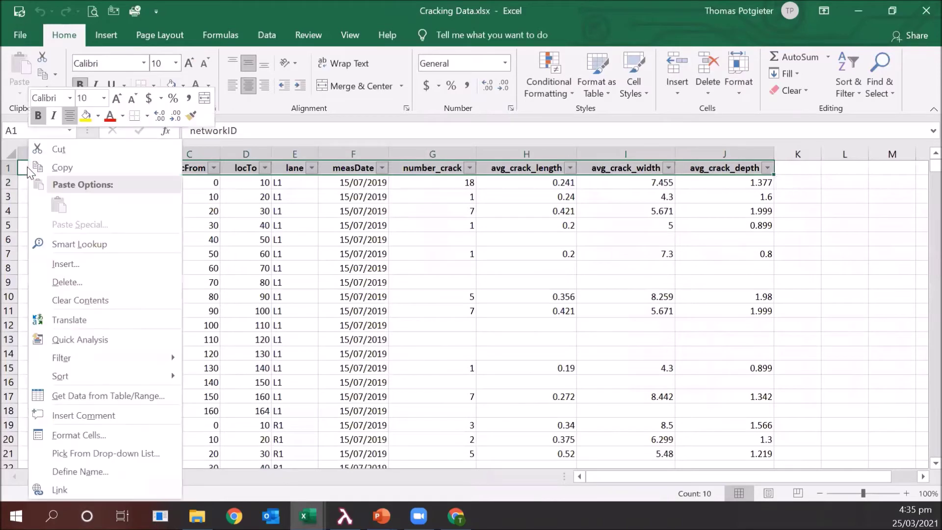
pyautogui.click(60, 166)
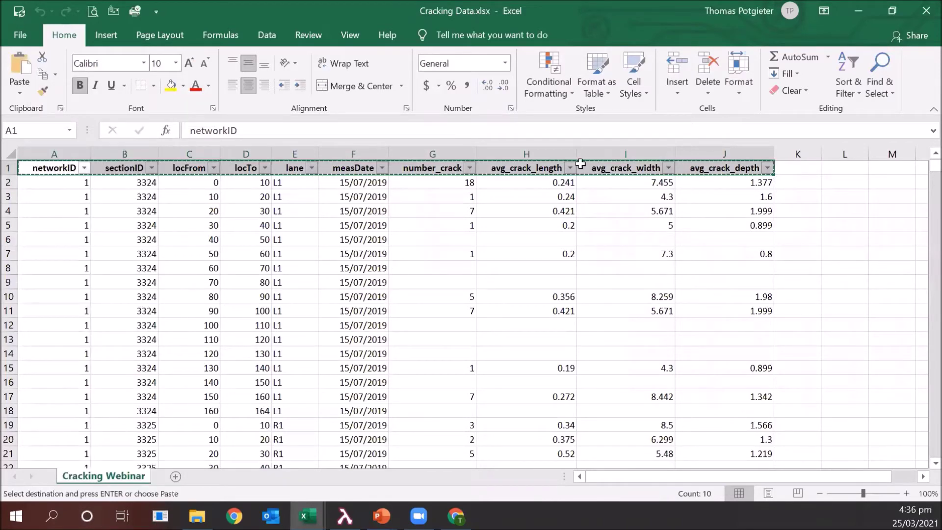
pyautogui.click(308, 515)
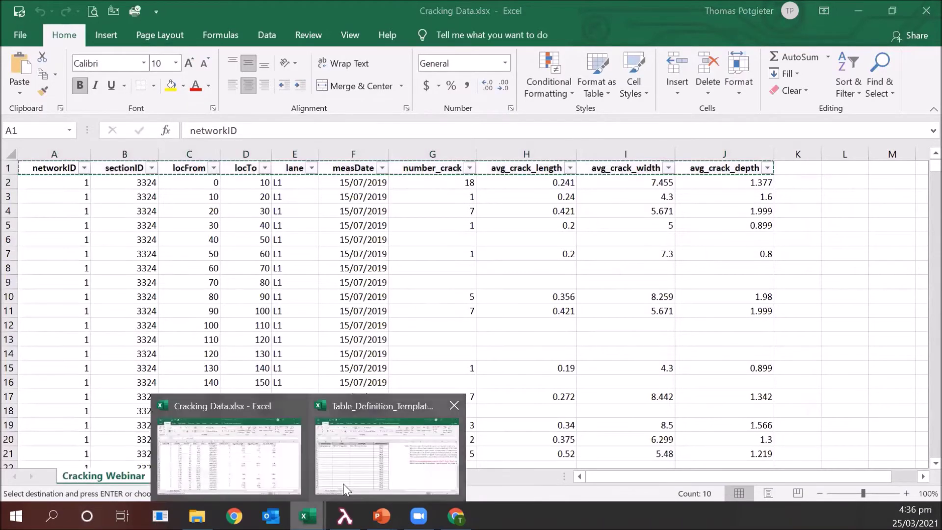
pyautogui.click(346, 480)
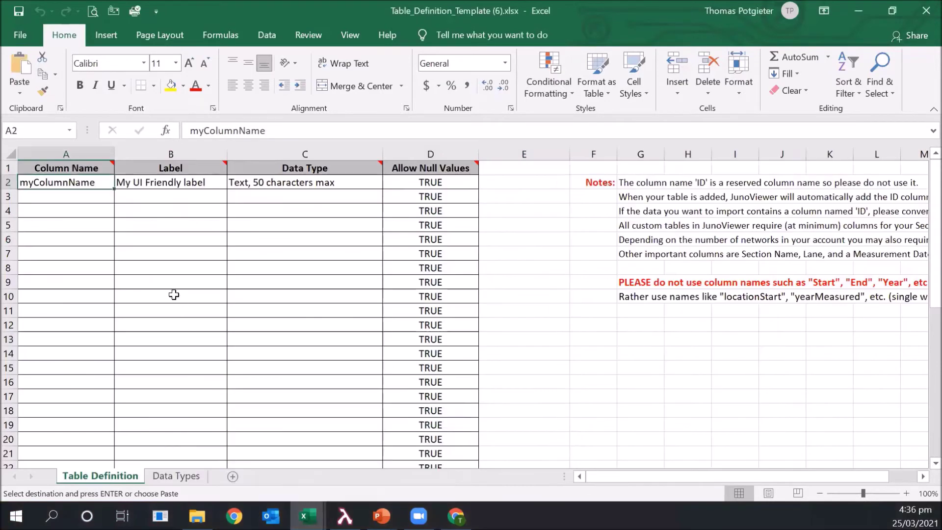
pyautogui.rightClick(81, 185)
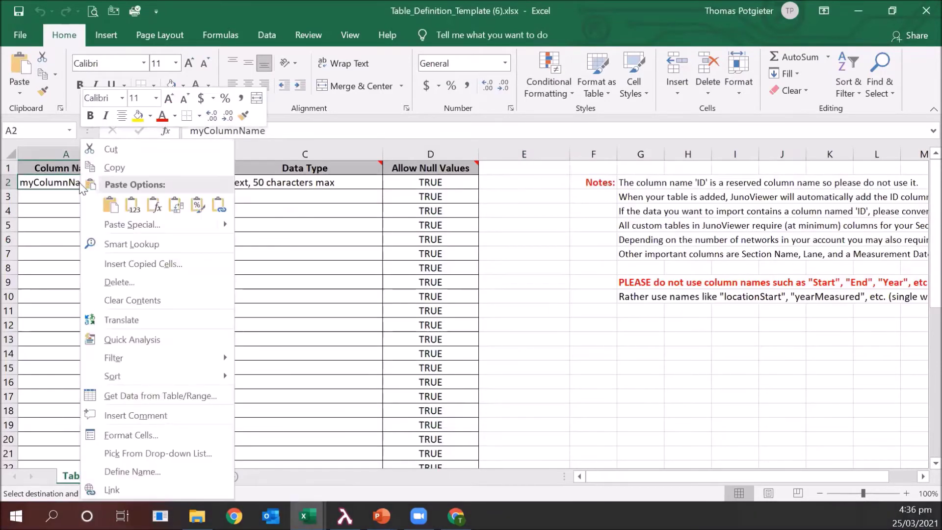
pyautogui.click(172, 210)
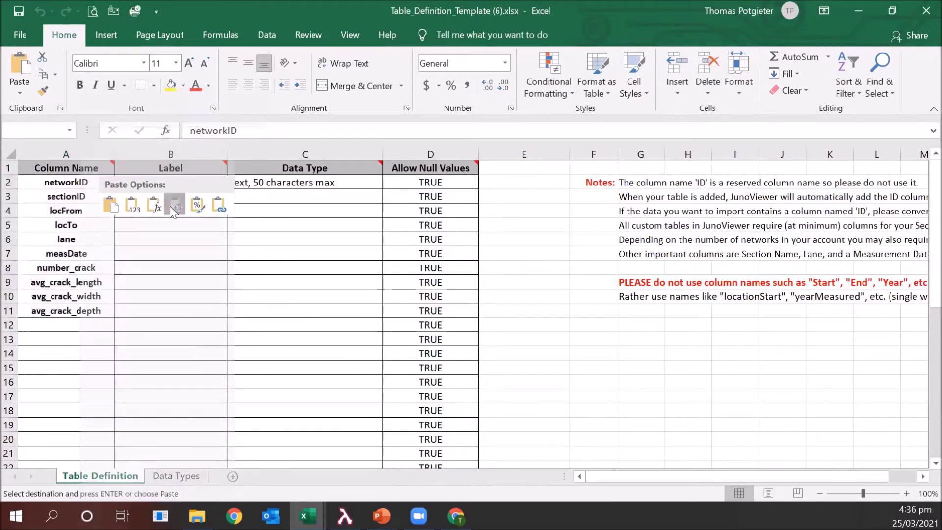
# Copy the column names and paste them as values into the Label column, starting at B2.
pyautogui.rightClick(59, 239)
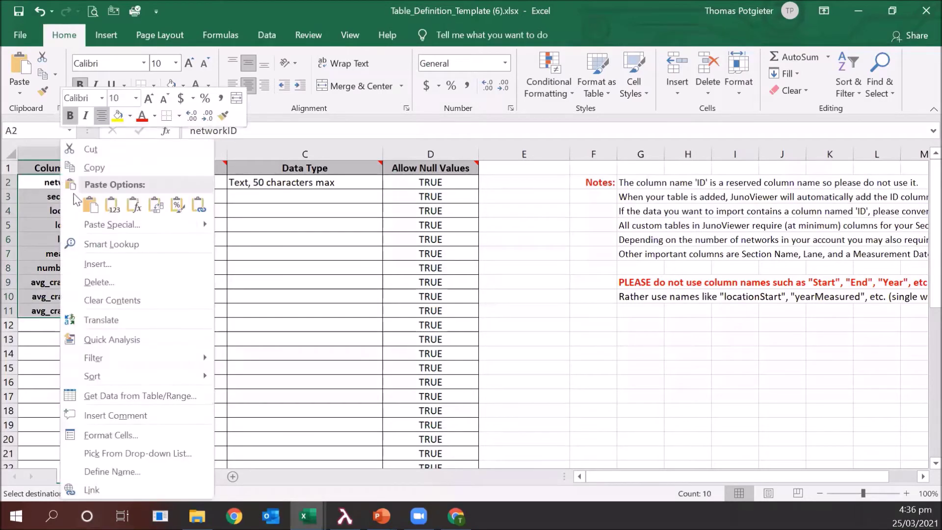
pyautogui.click(105, 173)
pyautogui.rightClick(129, 182)
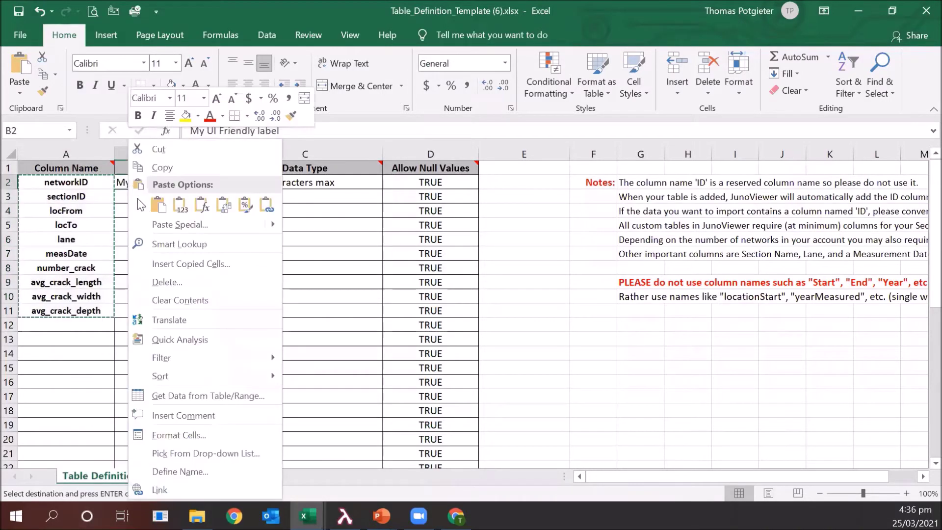
pyautogui.click(198, 210)
pyautogui.click(180, 206)
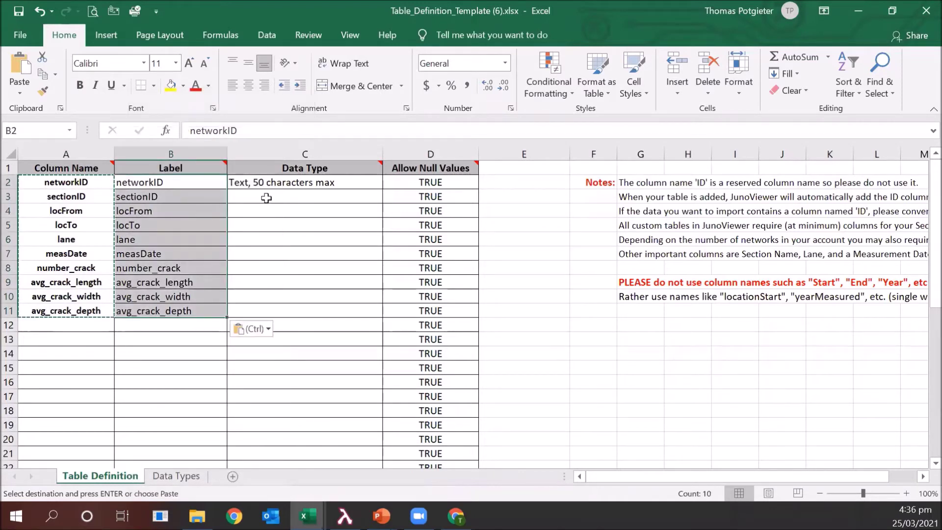
# Set the data type of networkID and sectionID to Integer.
pyautogui.click(279, 186)
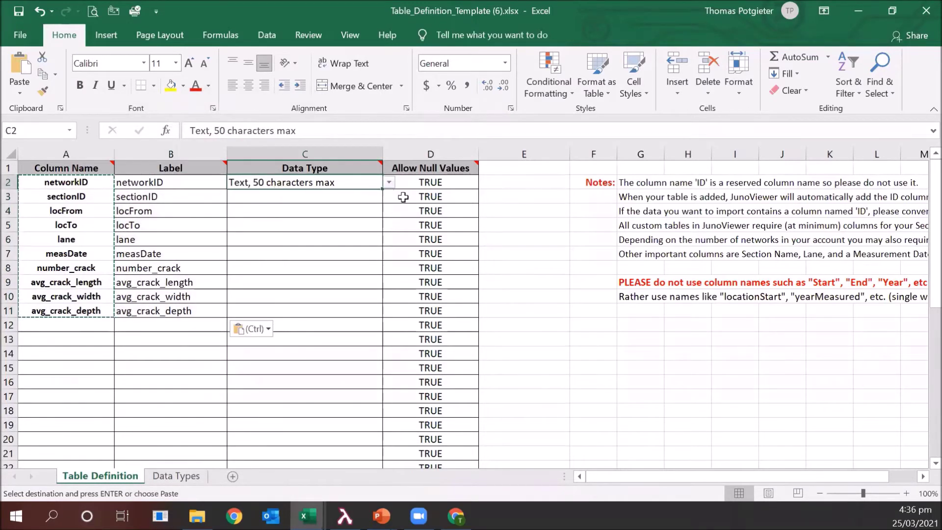
pyautogui.click(388, 184)
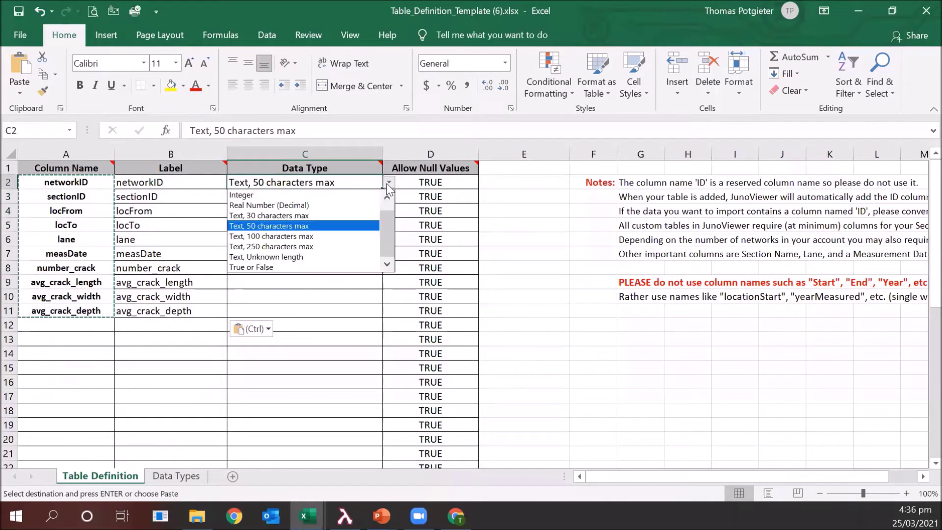
pyautogui.click(352, 196)
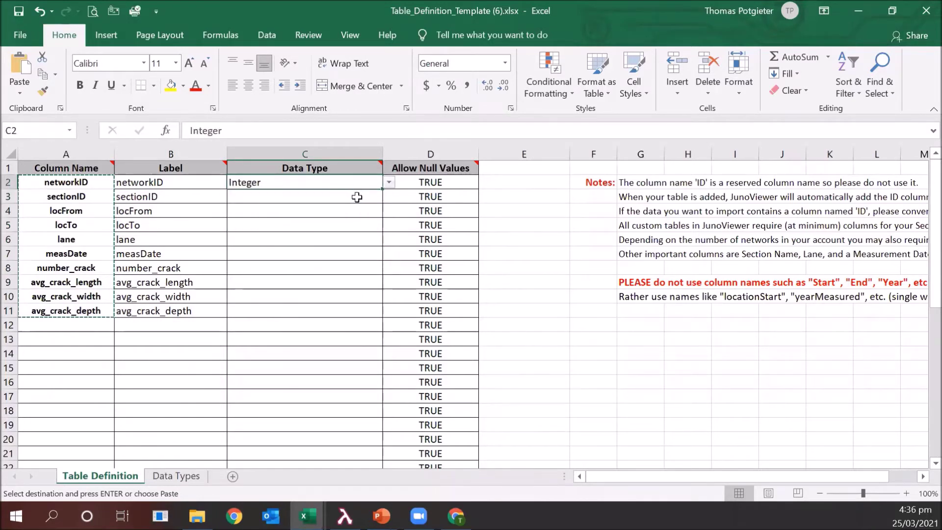
pyautogui.click(358, 196)
pyautogui.click(388, 199)
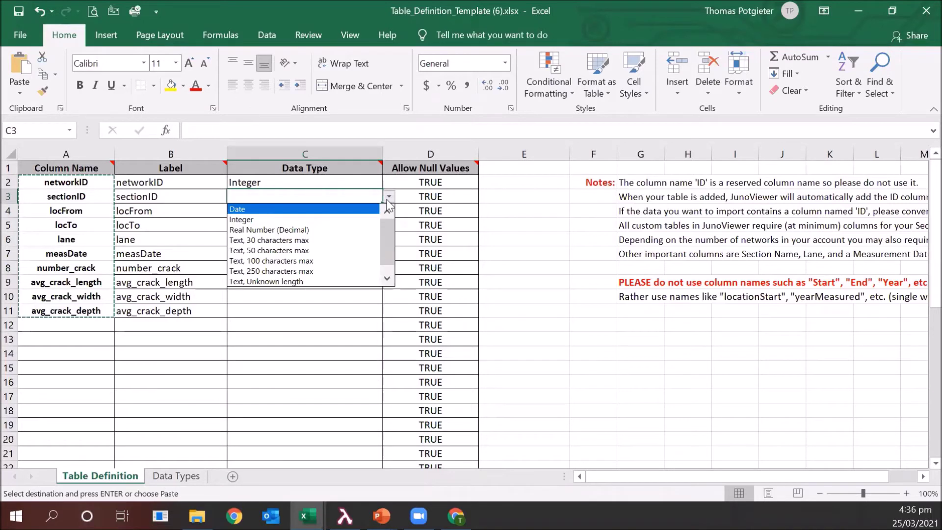
pyautogui.click(322, 218)
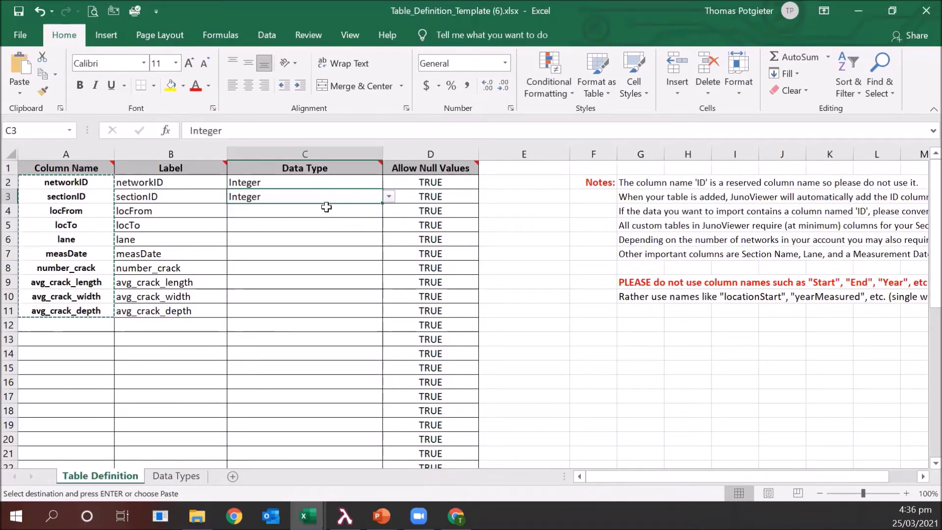
# Set the data type of locFrom and locTo to Integer.
pyautogui.click(328, 210)
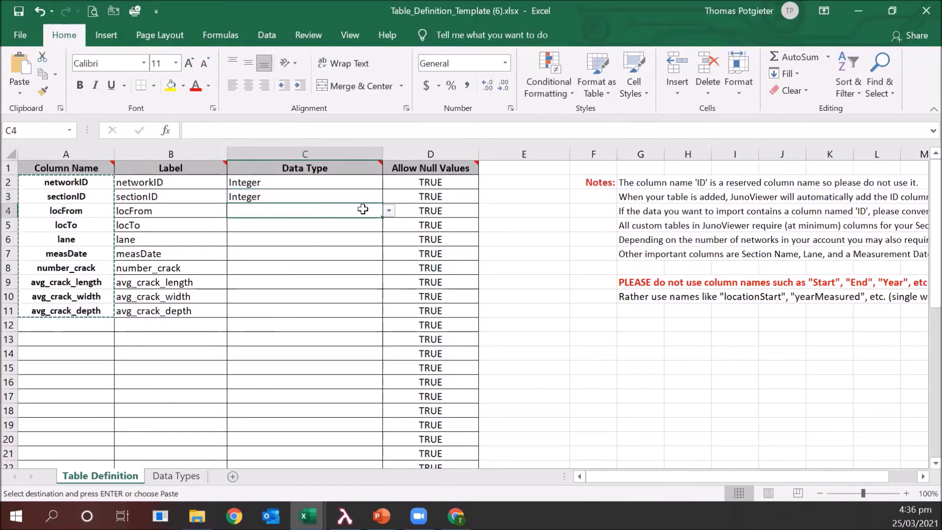
pyautogui.click(389, 211)
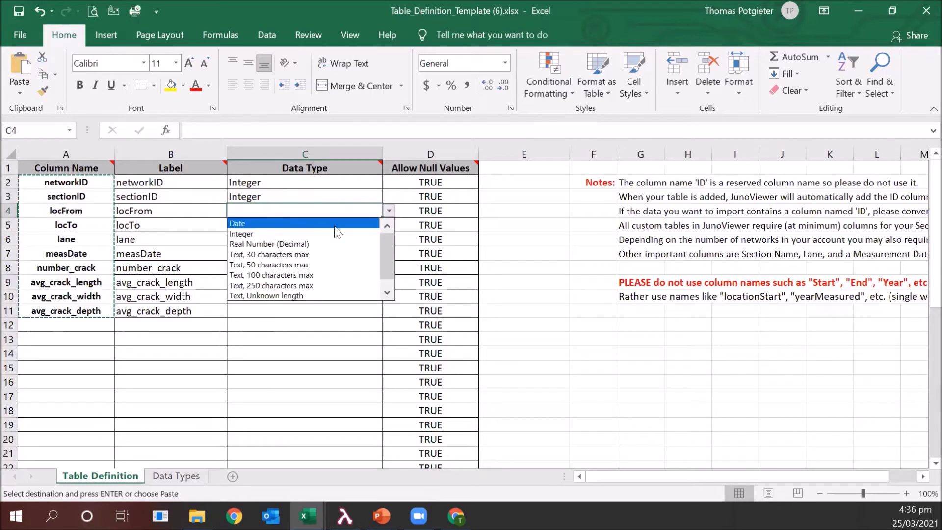
pyautogui.click(321, 233)
pyautogui.click(324, 223)
pyautogui.click(389, 226)
pyautogui.click(343, 248)
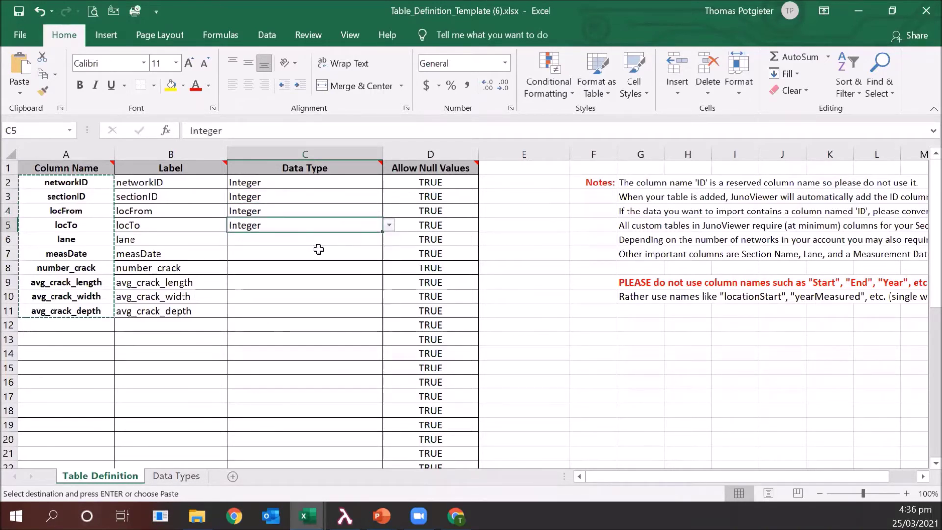
# Set the data type of lane to "Text, 30 characters max" and of measDate to Date.
pyautogui.click(326, 239)
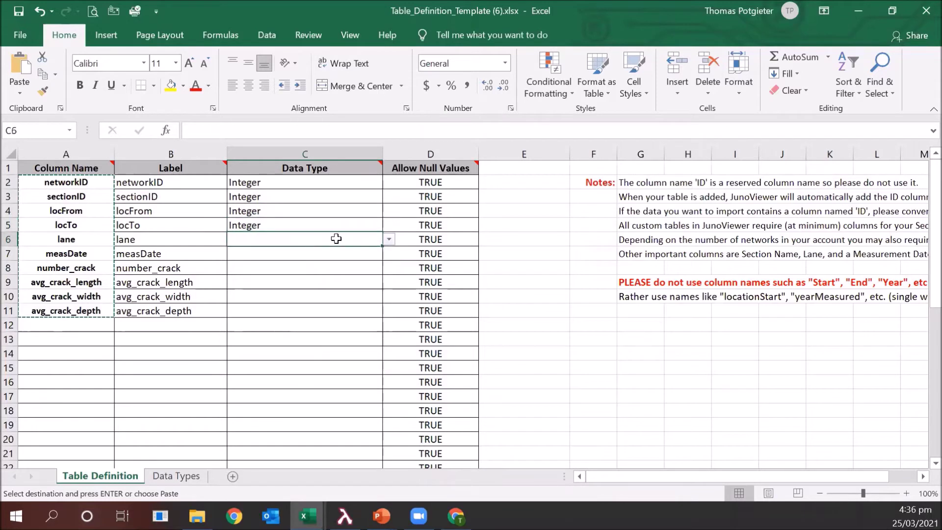
pyautogui.click(389, 240)
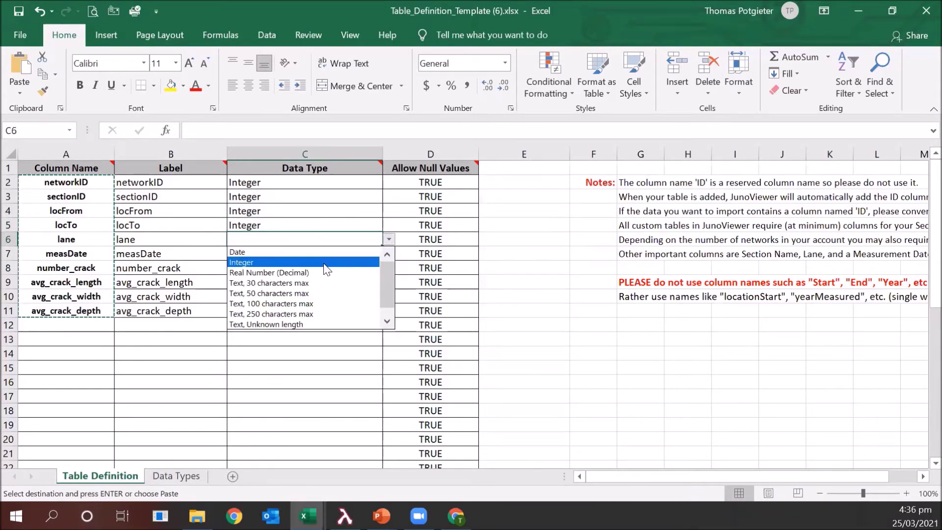
pyautogui.click(303, 286)
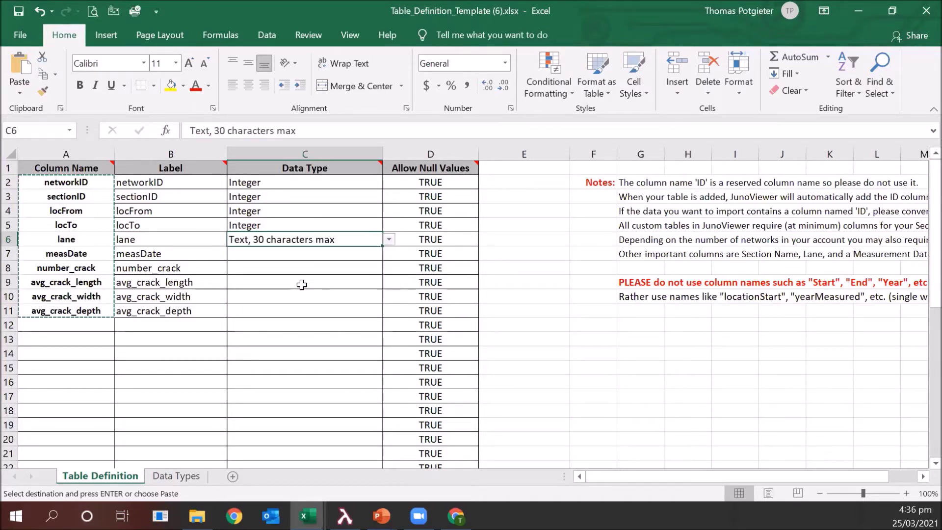
pyautogui.click(322, 257)
pyautogui.click(388, 253)
pyautogui.click(347, 267)
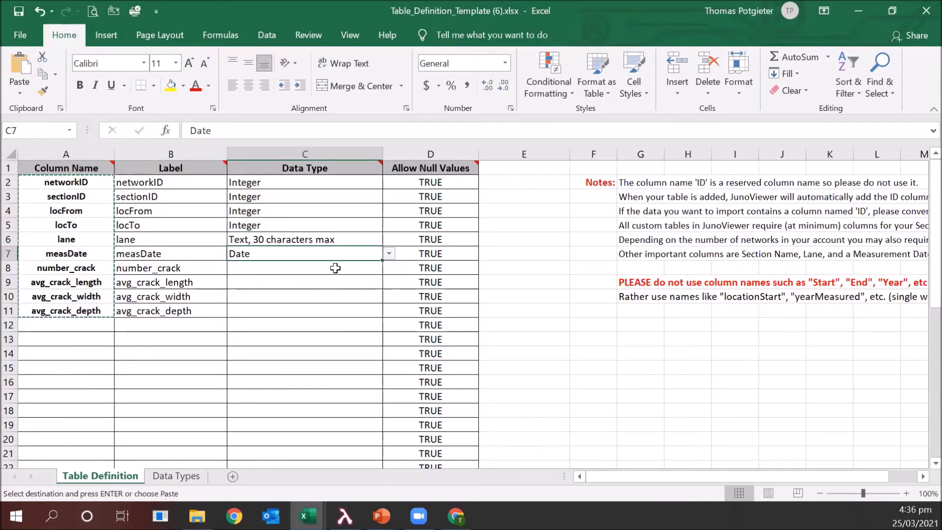
# Set the data type of number_crack to Real Number (Decimal) and fill it down through avg_crack_depth.
pyautogui.click(337, 267)
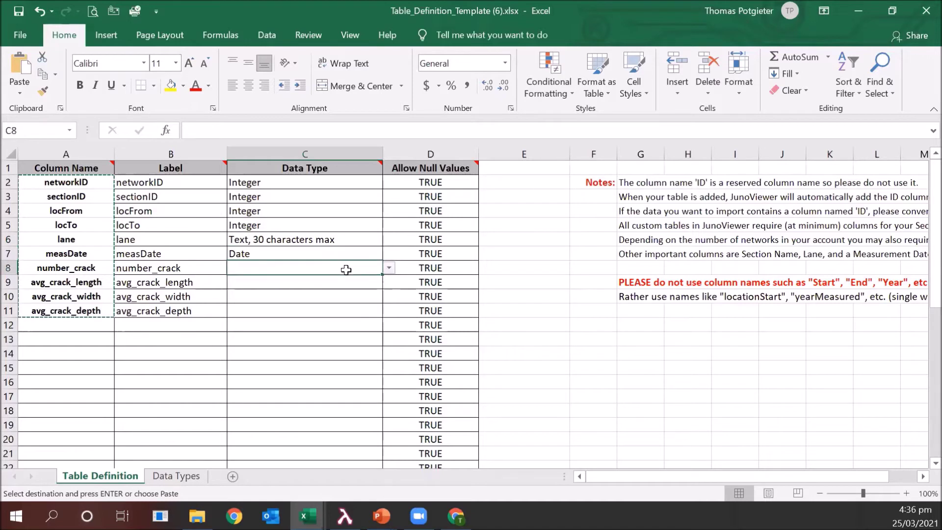
pyautogui.click(386, 270)
pyautogui.click(350, 299)
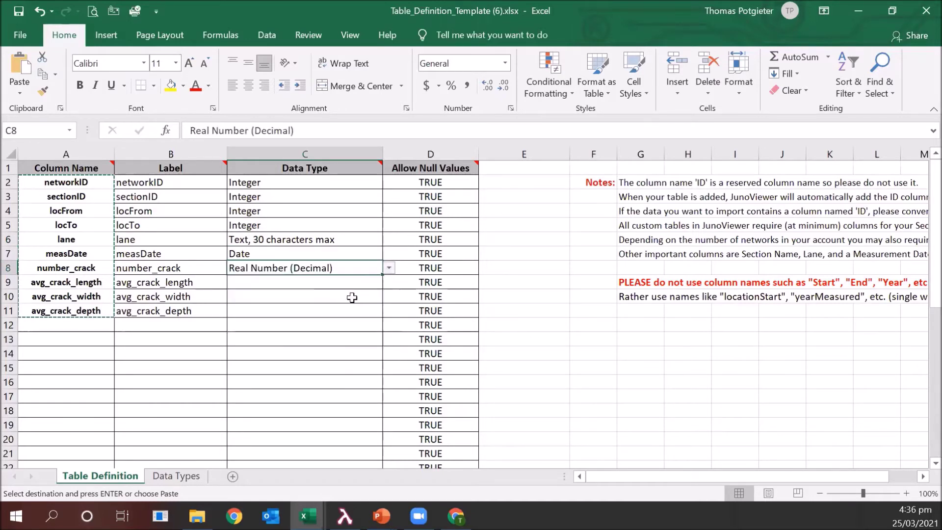
pyautogui.moveTo(382, 285); pyautogui.dragTo(376, 316)
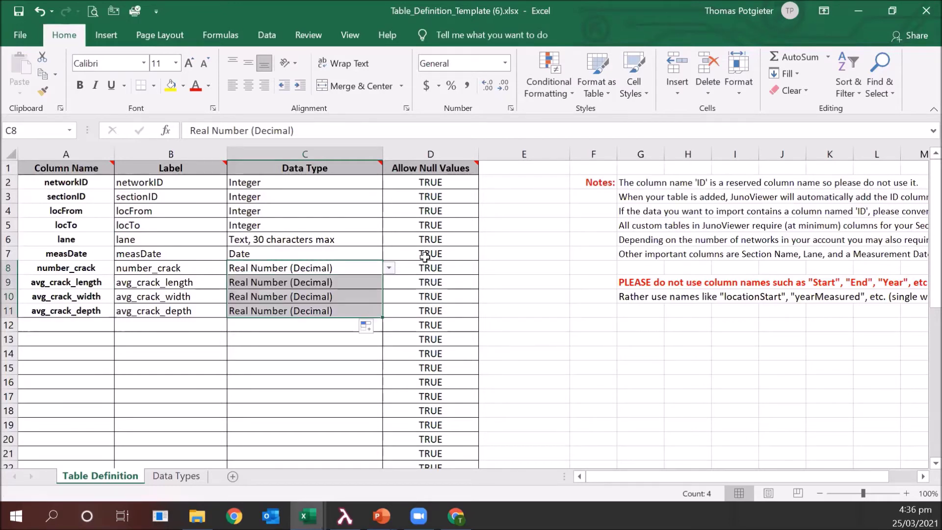
# Set Allow Null Values to FALSE for the networkID and sectionID columns.
pyautogui.click(441, 185)
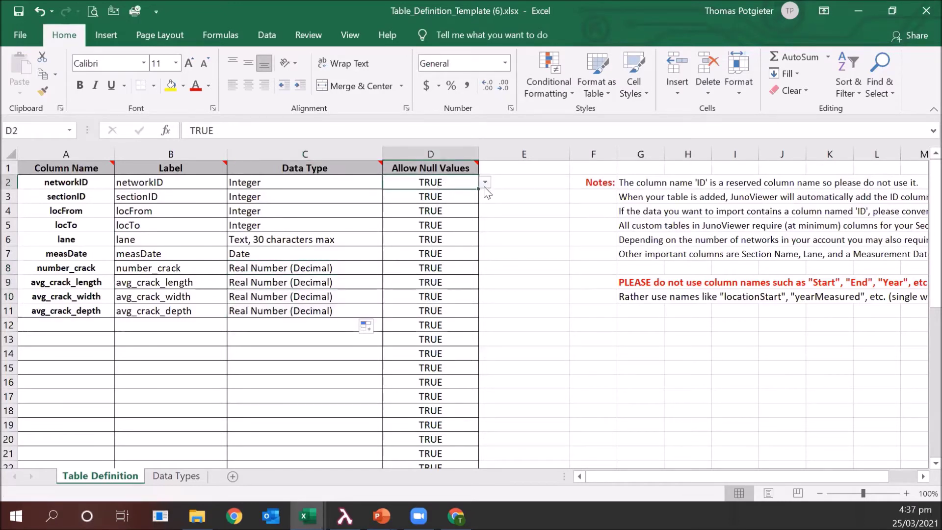
pyautogui.click(485, 183)
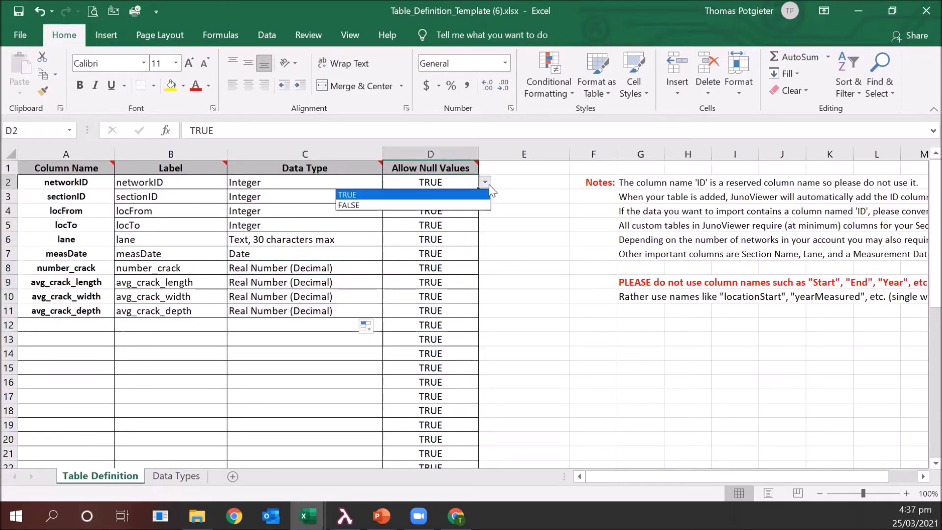
pyautogui.click(456, 205)
pyautogui.click(458, 198)
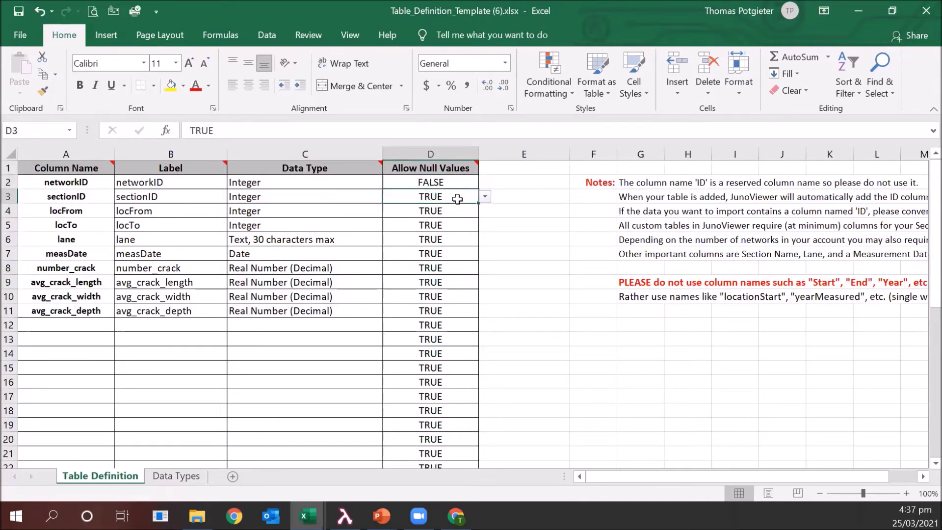
pyautogui.click(484, 197)
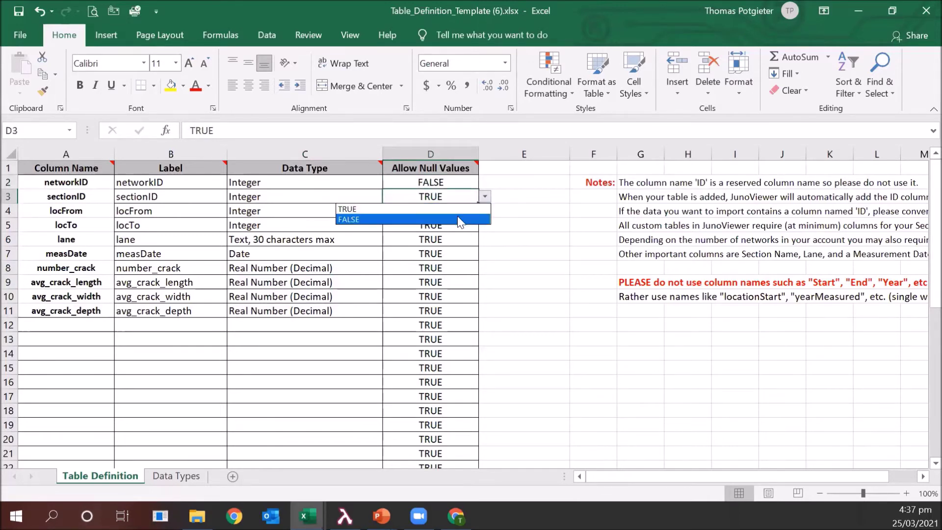
pyautogui.click(458, 219)
# Set Allow Null Values to FALSE for the locFrom and locTo columns.
pyautogui.click(472, 212)
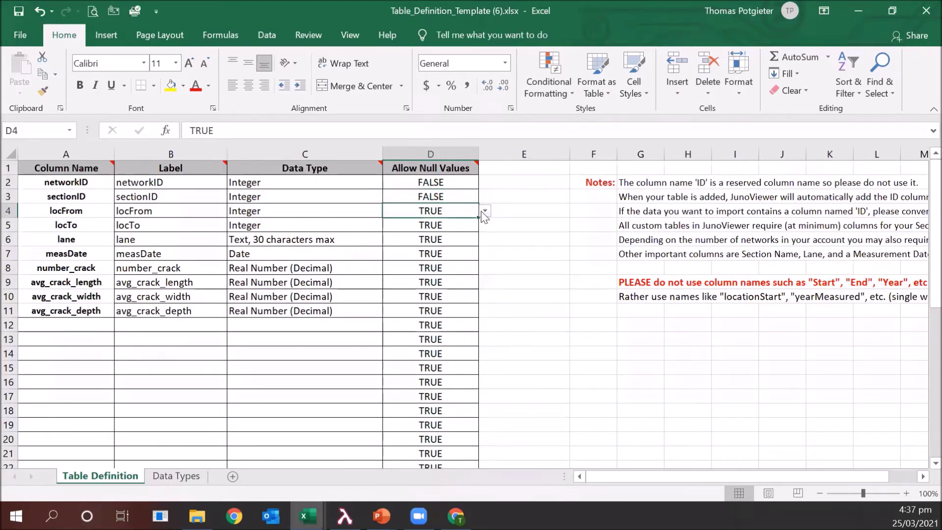
pyautogui.click(484, 213)
pyautogui.click(463, 230)
pyautogui.click(463, 224)
pyautogui.click(485, 225)
pyautogui.click(457, 238)
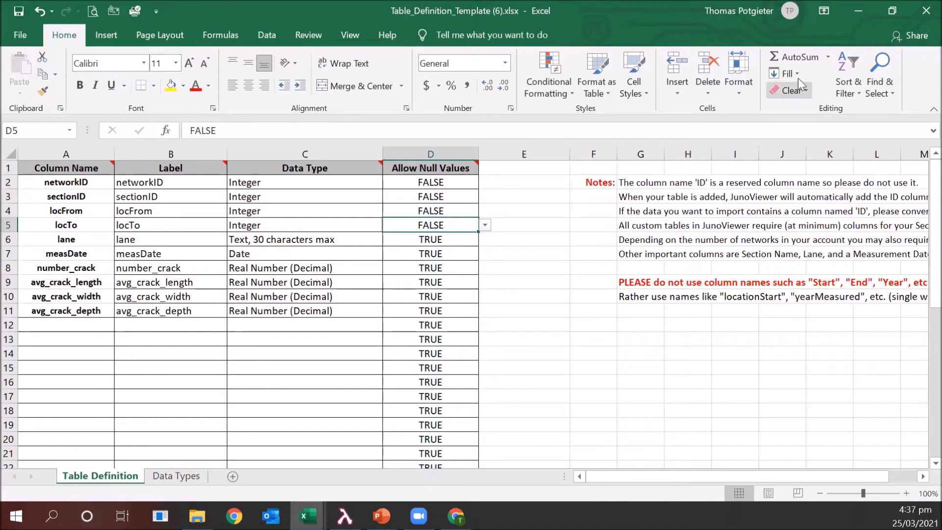
# Leave the Excel workbooks, switch to JunoViewer in the browser and open the Upload / Download Data page.
pyautogui.click(859, 16)
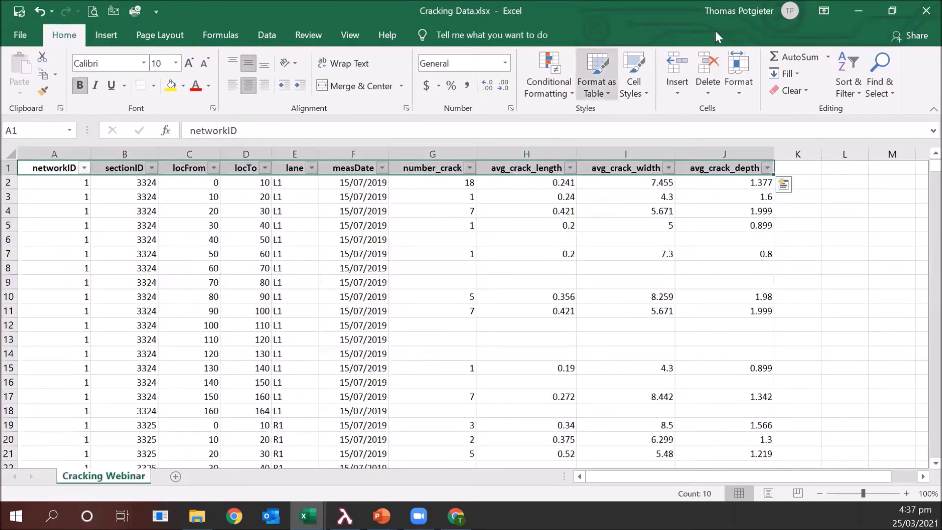
pyautogui.click(922, 11)
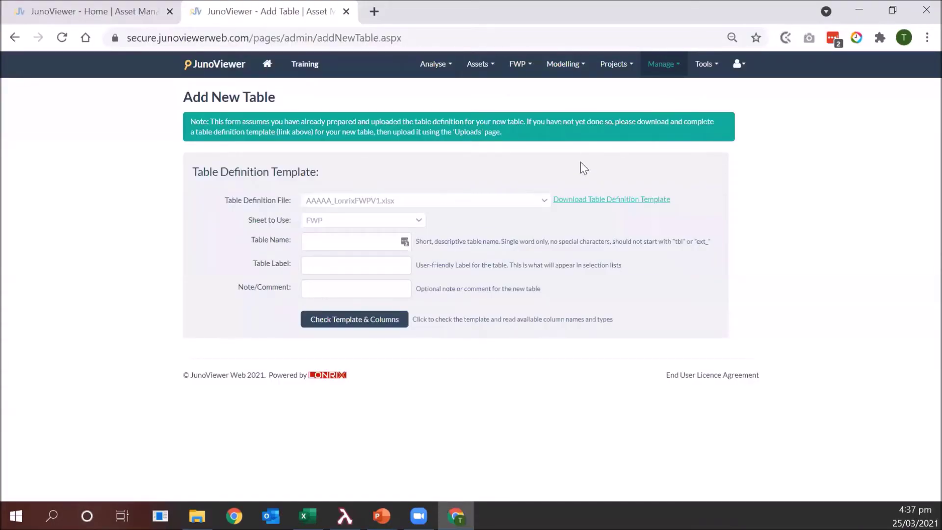
pyautogui.click(660, 72)
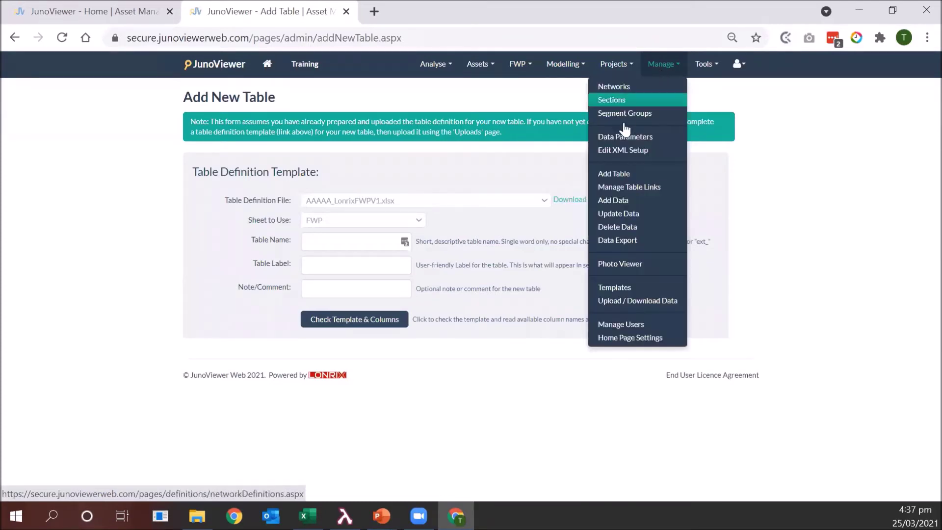
pyautogui.click(646, 302)
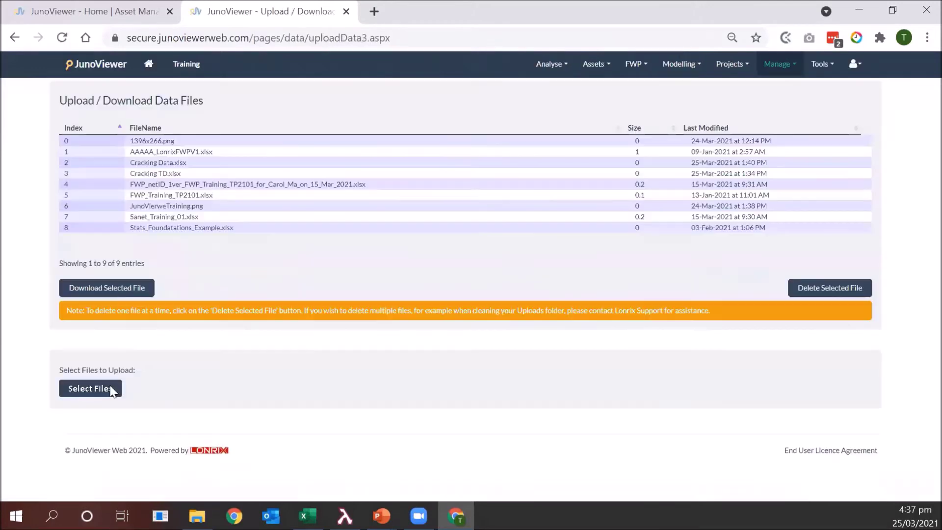
# Upload the table definition file Cracking TD.xlsx from the Basic Data Management folder.
pyautogui.click(111, 391)
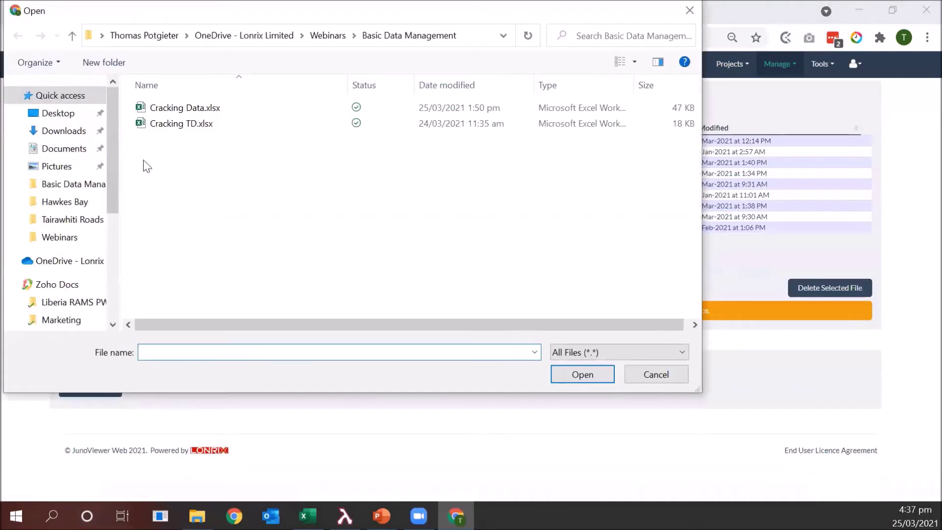
pyautogui.click(162, 127)
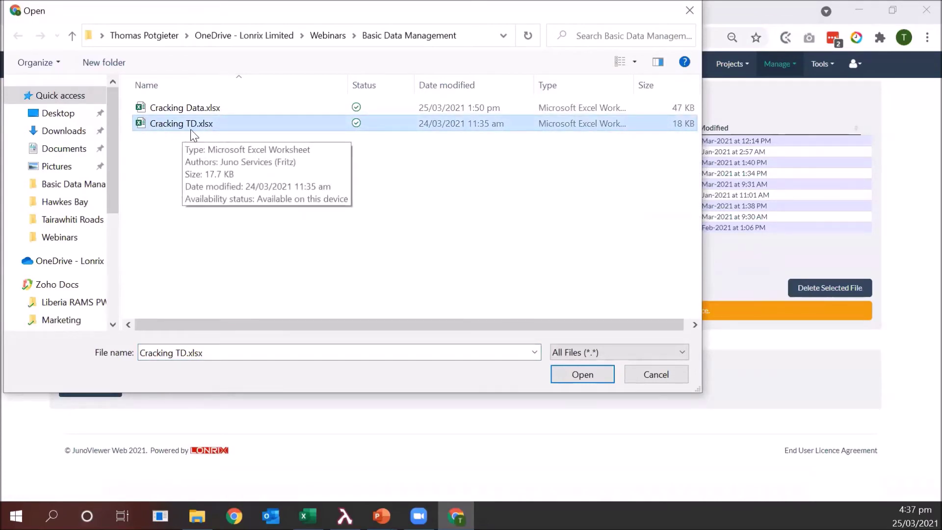
pyautogui.click(566, 371)
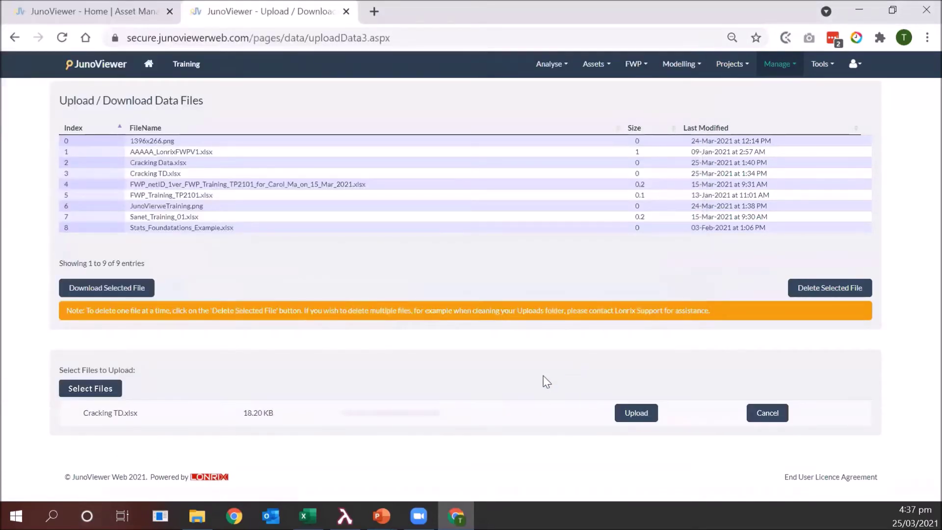
pyautogui.click(636, 413)
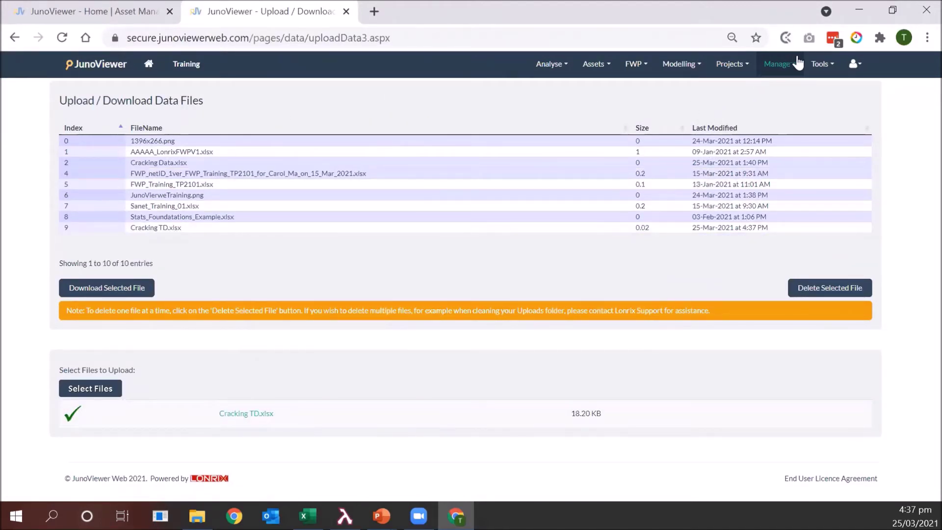
# Open the Add Table page and choose Cracking TD.xlsx as the table definition file.
pyautogui.click(777, 65)
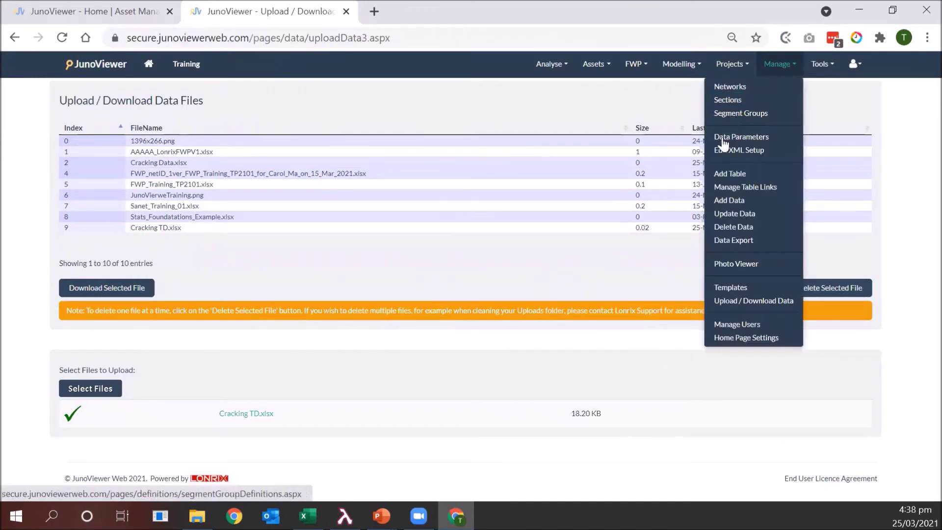
pyautogui.click(729, 174)
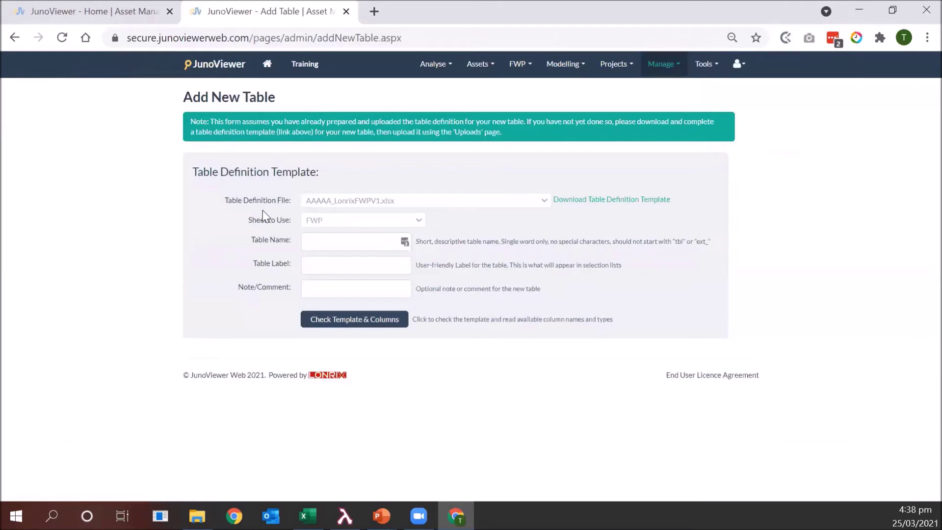
pyautogui.click(315, 202)
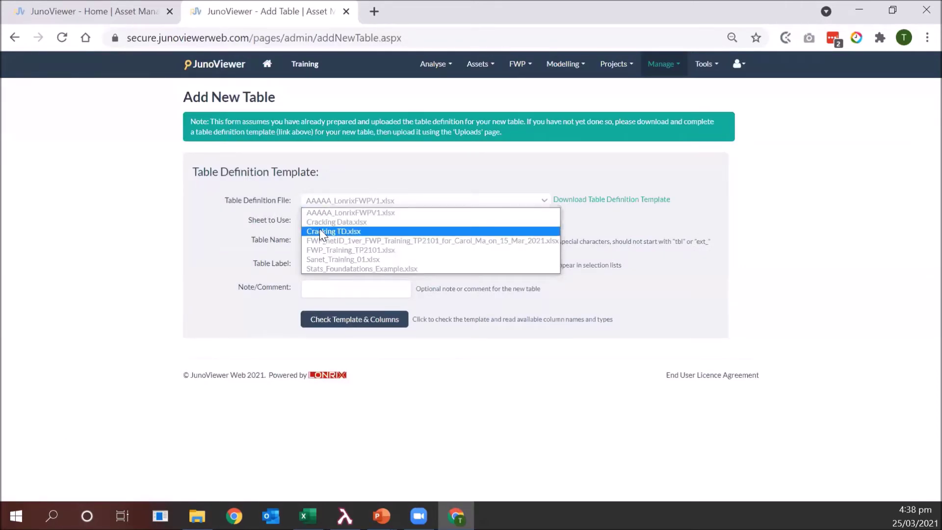
pyautogui.click(320, 231)
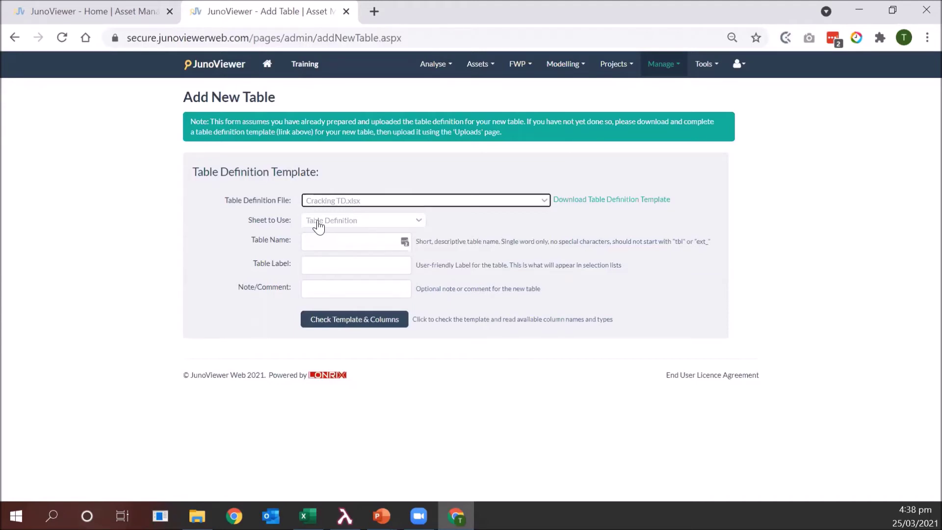
# Name the table Cracking_Webinar, label it "Cracking Webinar", and check the template and its columns.
pyautogui.click(320, 243)
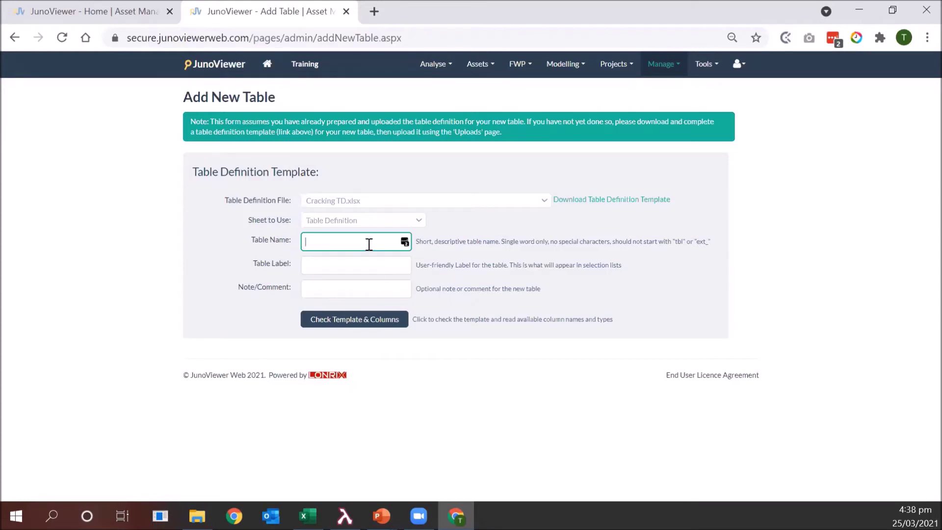
pyautogui.write('Cracking_ Webinar')
pyautogui.click(359, 266)
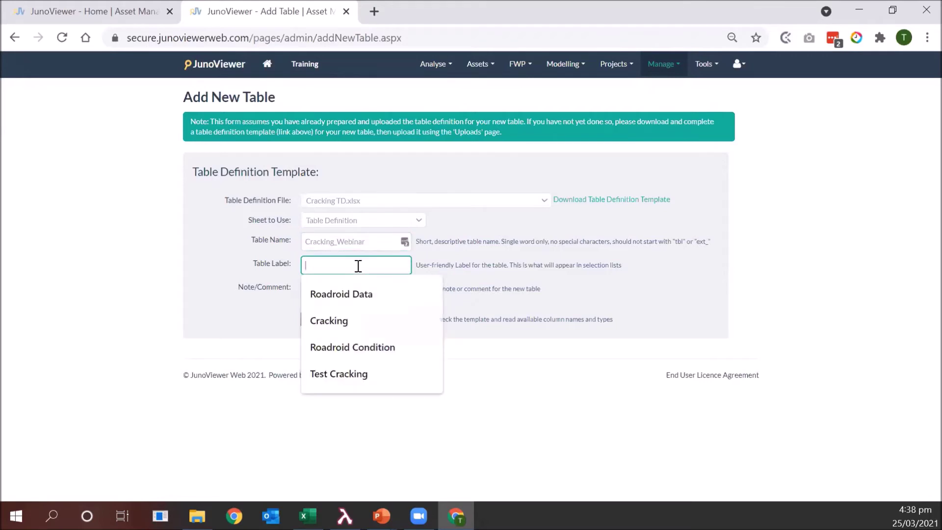
pyautogui.write('Cracking Webinar')
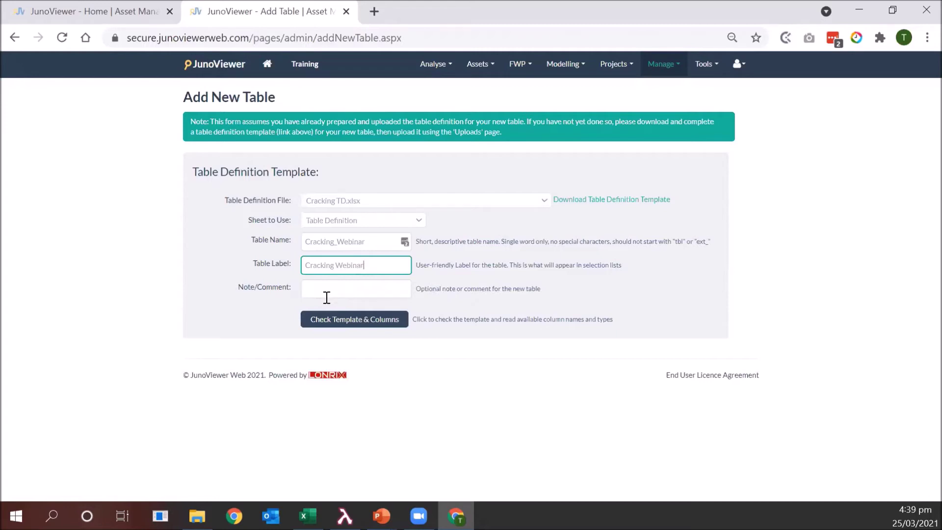
pyautogui.click(328, 323)
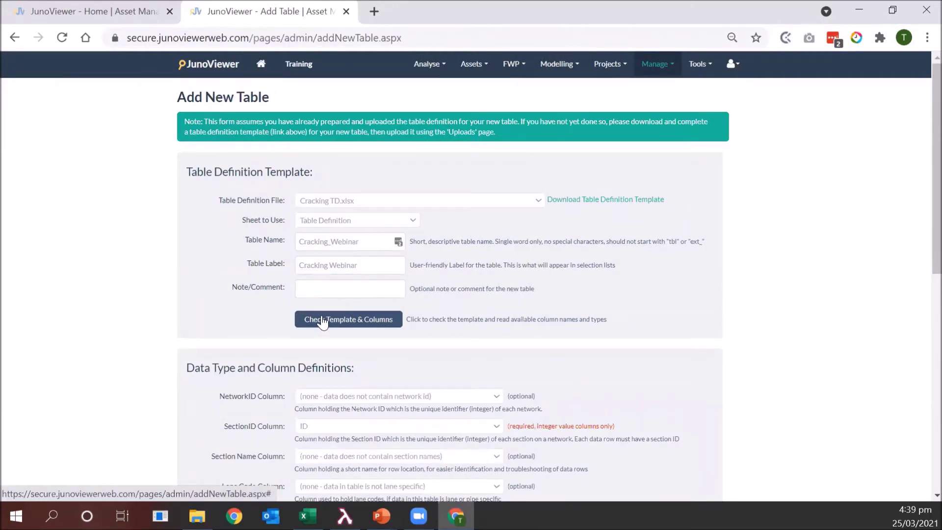
# Assign networkID as the NetworkID column and sectionID as the SectionID column.
pyautogui.scroll(-2, 323, 323)
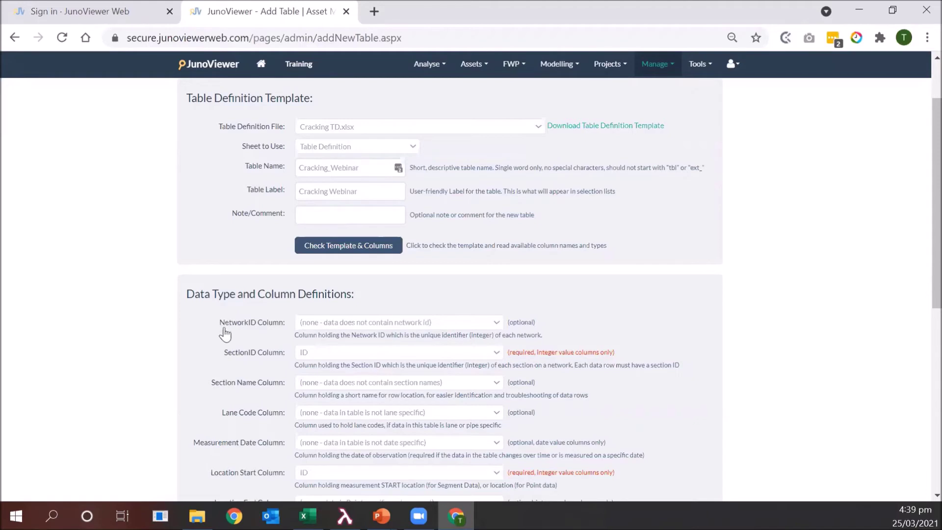
pyautogui.click(329, 323)
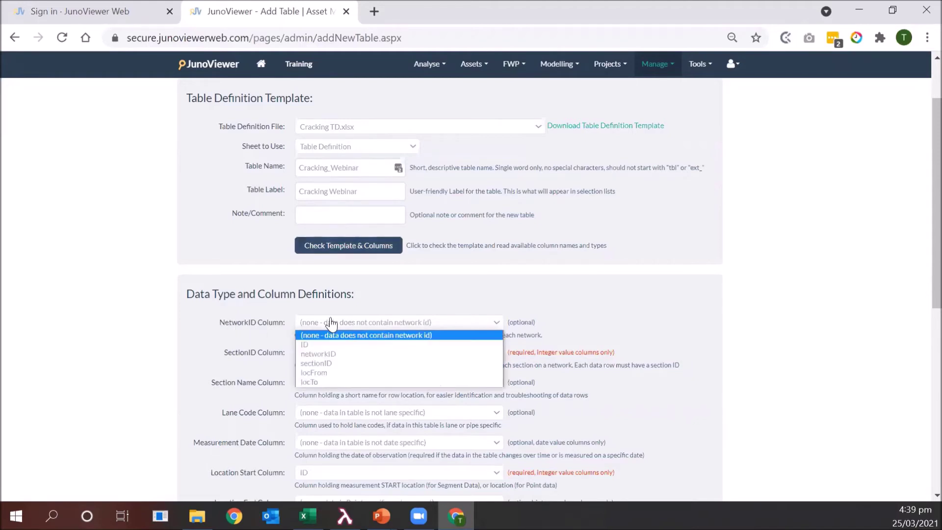
pyautogui.click(317, 354)
pyautogui.click(305, 354)
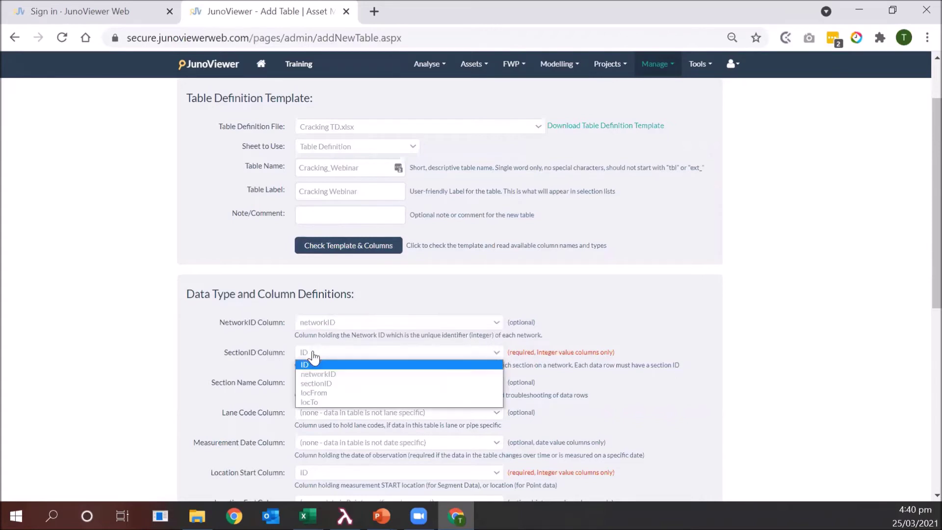
pyautogui.click(307, 384)
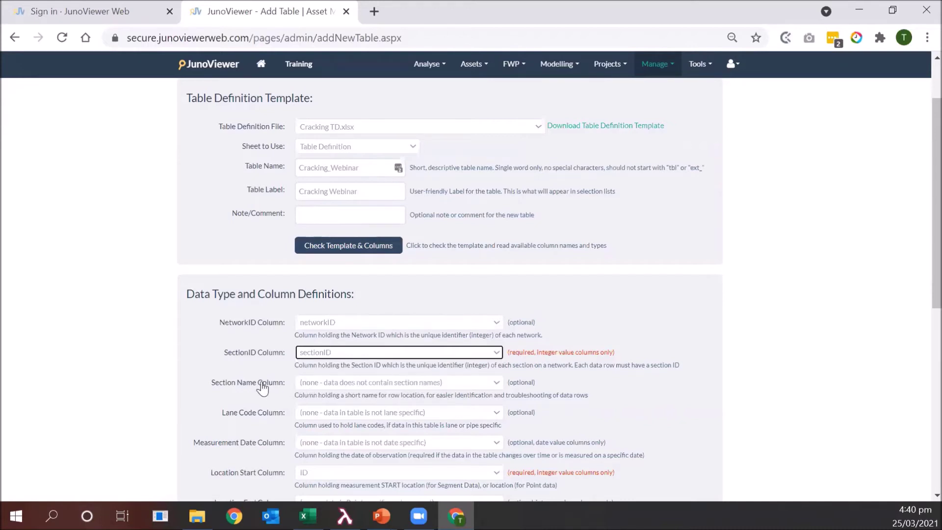
# Assign lane as the Lane Code column and measDate as the Measurement Date column.
pyautogui.scroll(-3, 263, 388)
pyautogui.click(319, 260)
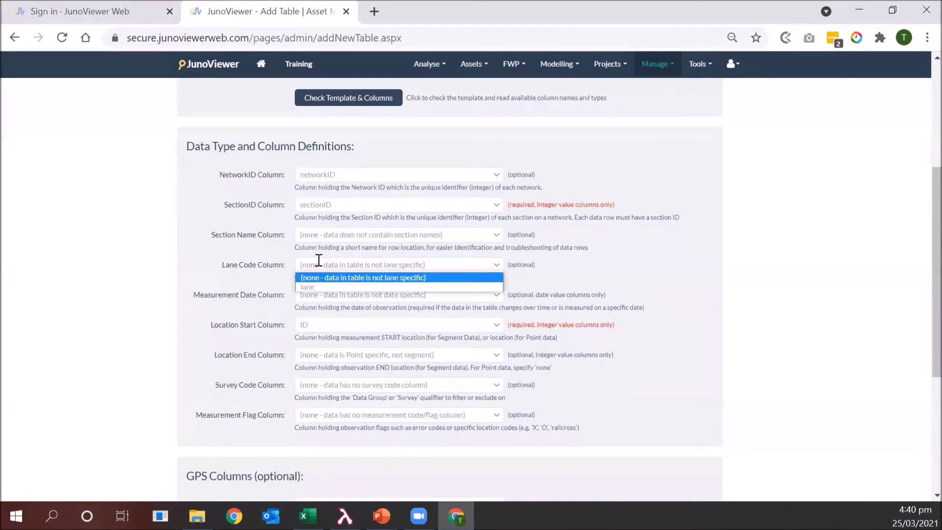
pyautogui.click(310, 287)
pyautogui.click(312, 296)
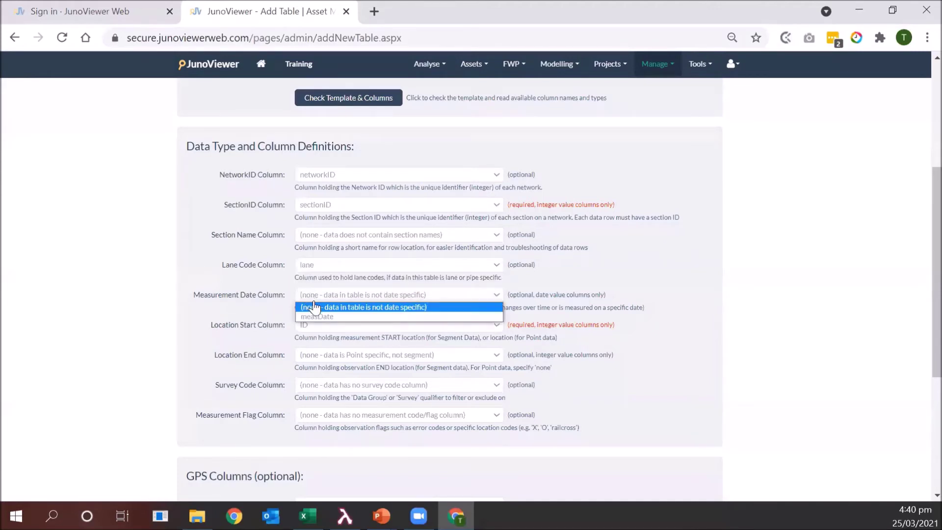
pyautogui.click(317, 314)
# Assign locFrom as the Location Start column and locTo as the Location End column.
pyautogui.click(315, 327)
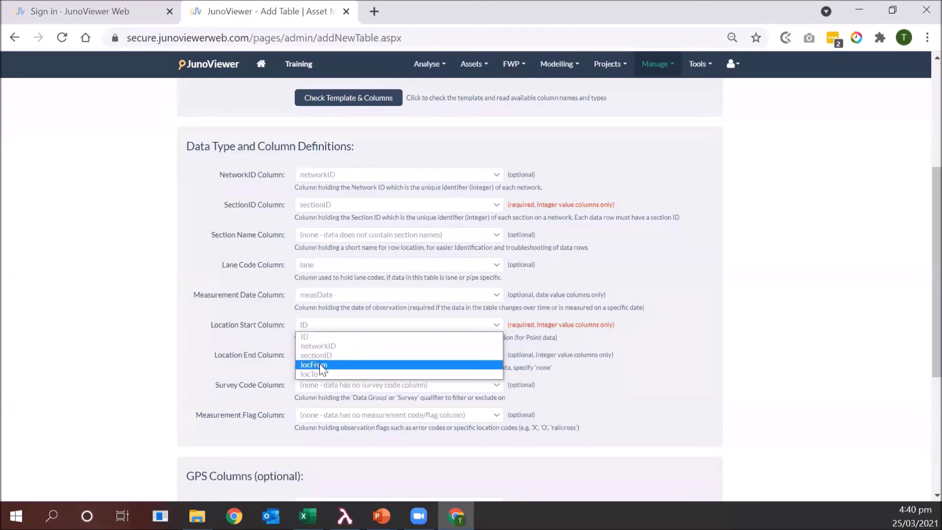
pyautogui.click(319, 364)
pyautogui.click(312, 355)
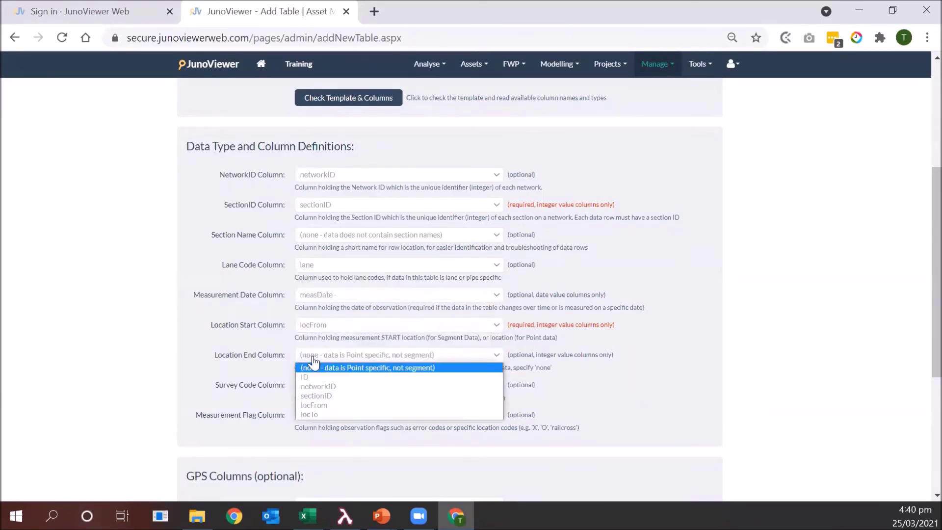
pyautogui.click(323, 414)
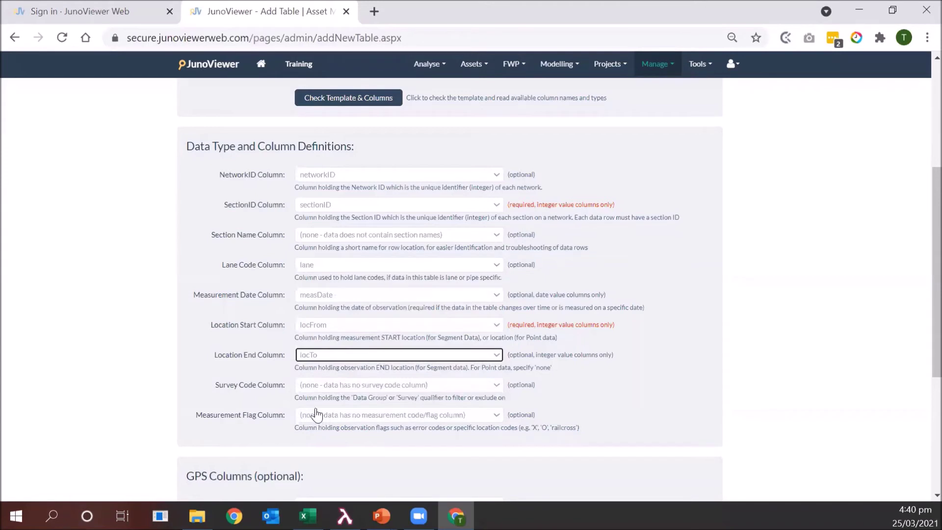
# Add the defined table to the database and dismiss the resulting message.
pyautogui.scroll(-5, 602, 373)
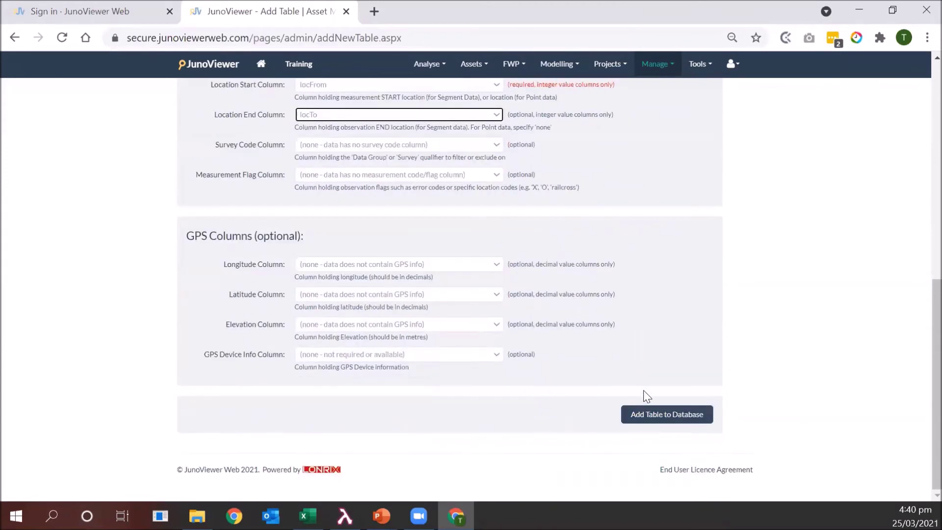
pyautogui.click(668, 415)
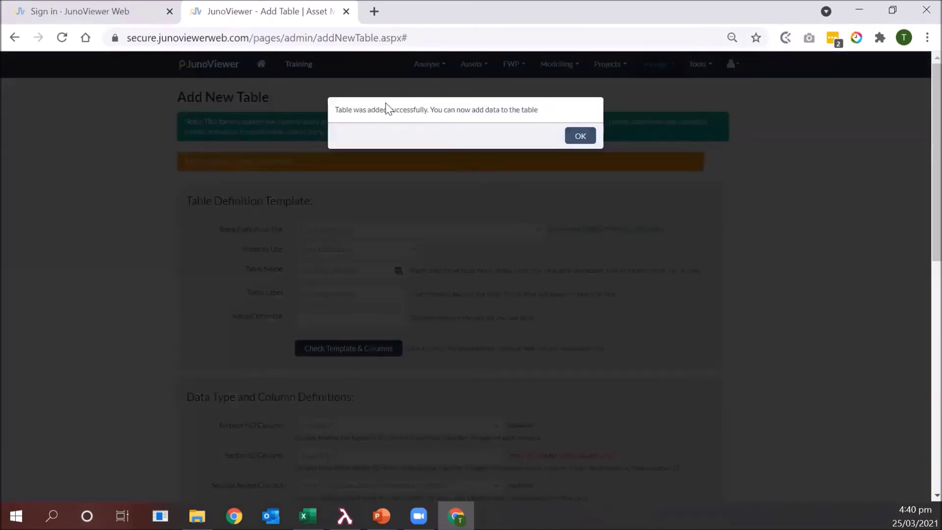
pyautogui.click(577, 137)
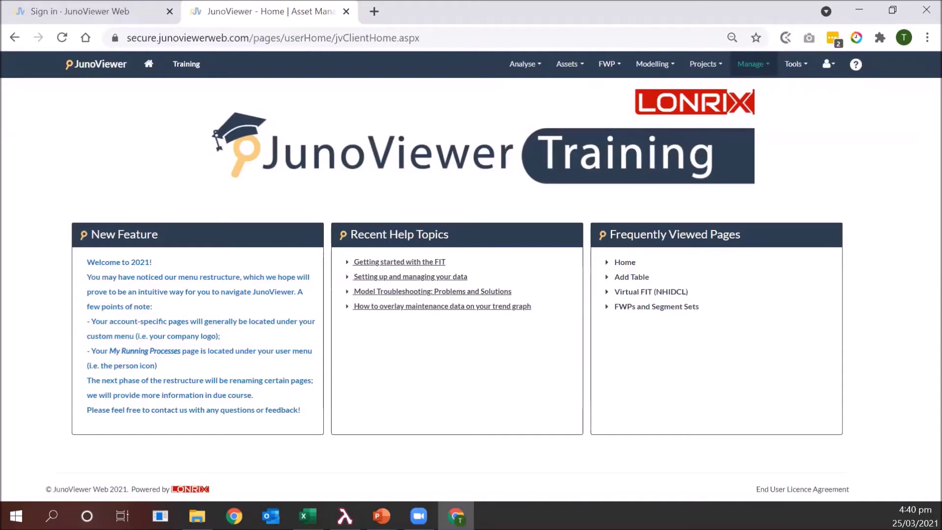
pyautogui.click(751, 64)
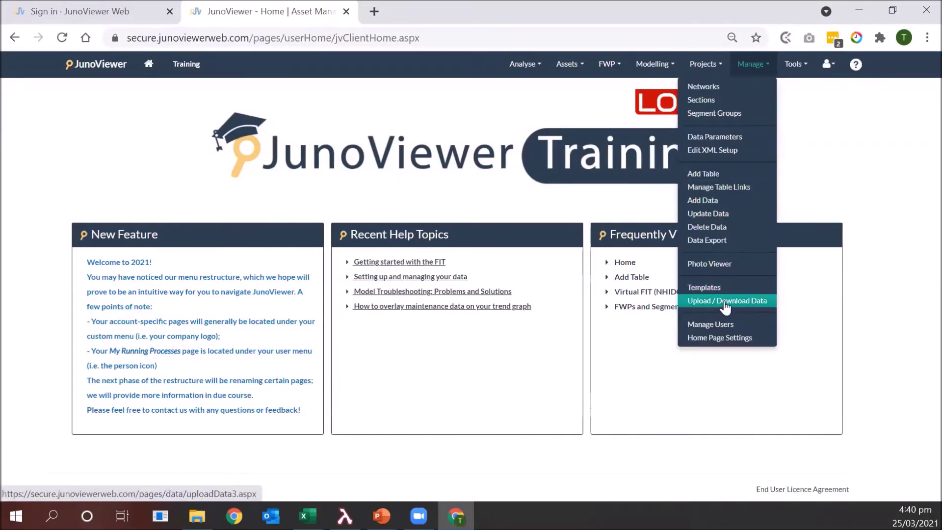
pyautogui.click(763, 300)
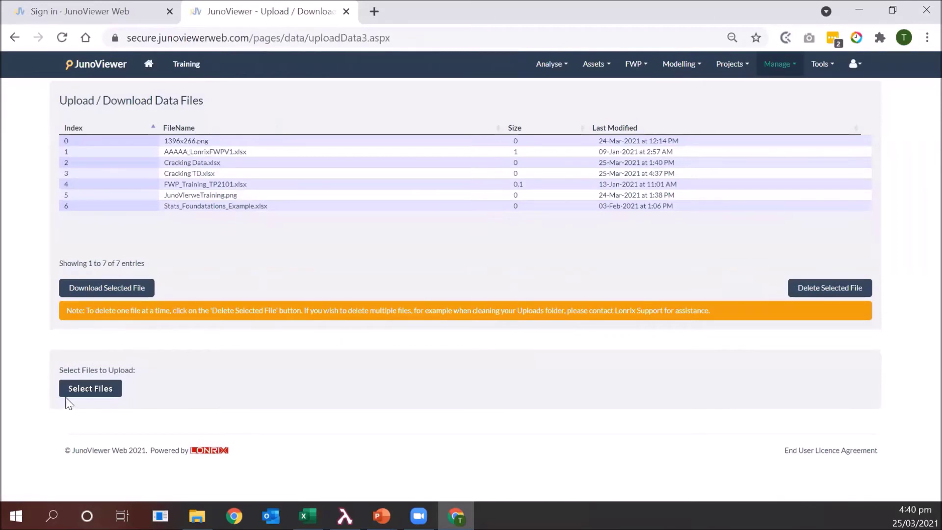
pyautogui.click(80, 391)
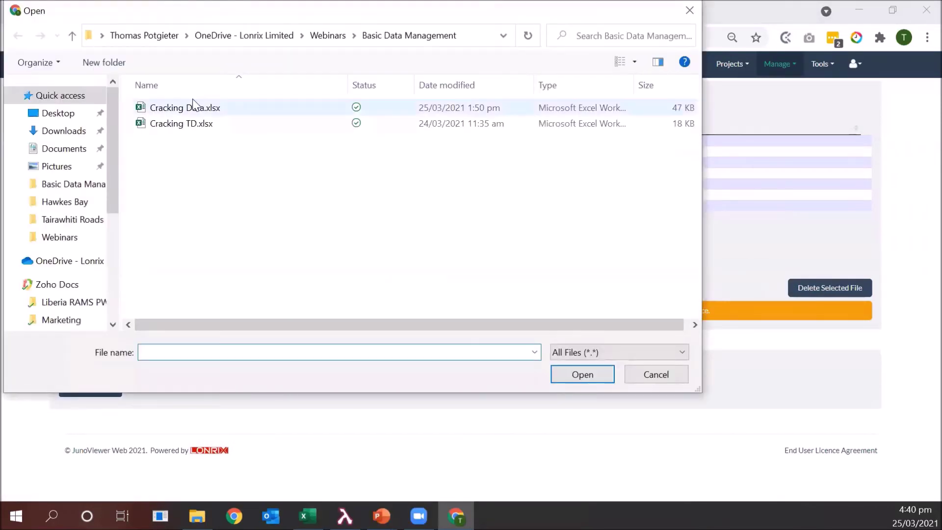
pyautogui.click(187, 108)
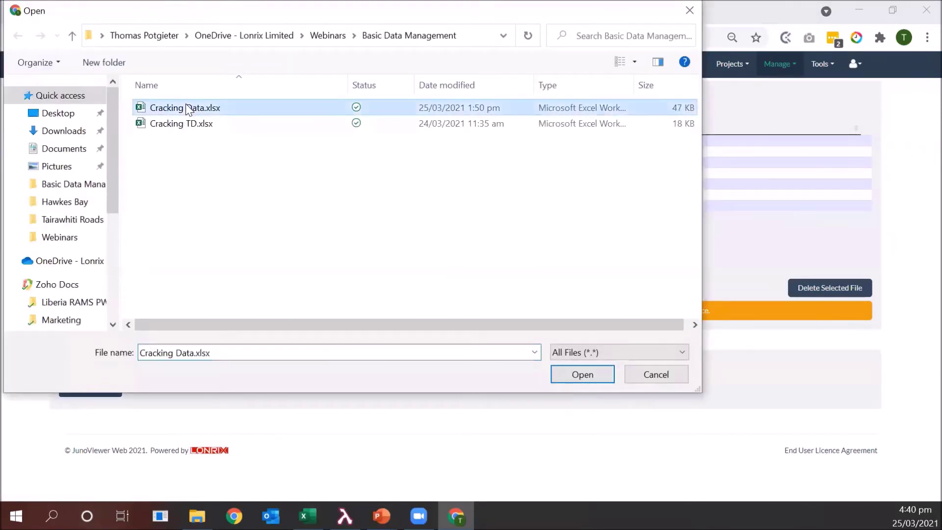
pyautogui.click(662, 377)
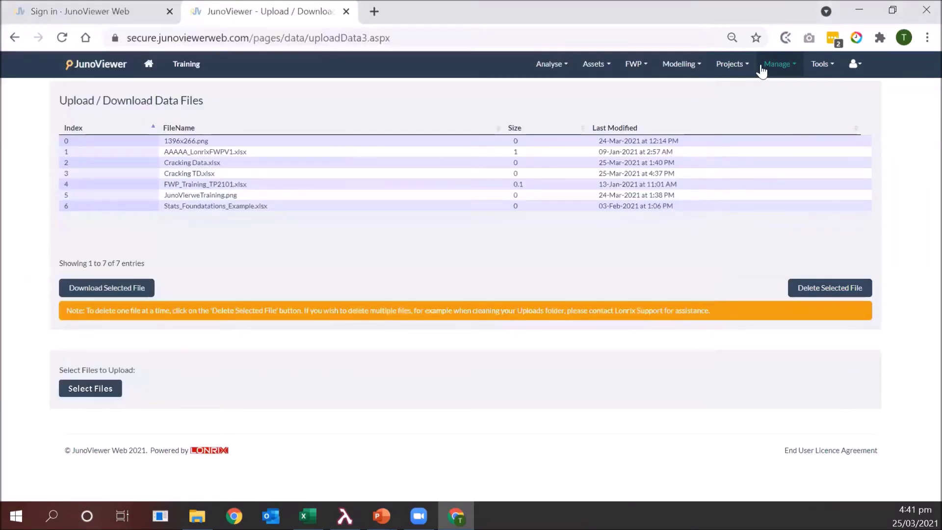
# Download the Excel data import template for the Cracking_Webinar table.
pyautogui.click(790, 68)
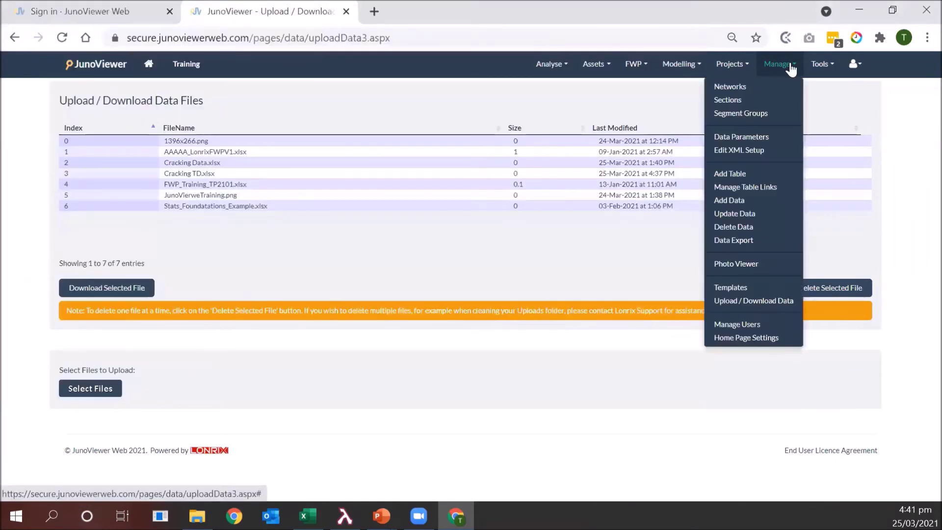
pyautogui.click(754, 292)
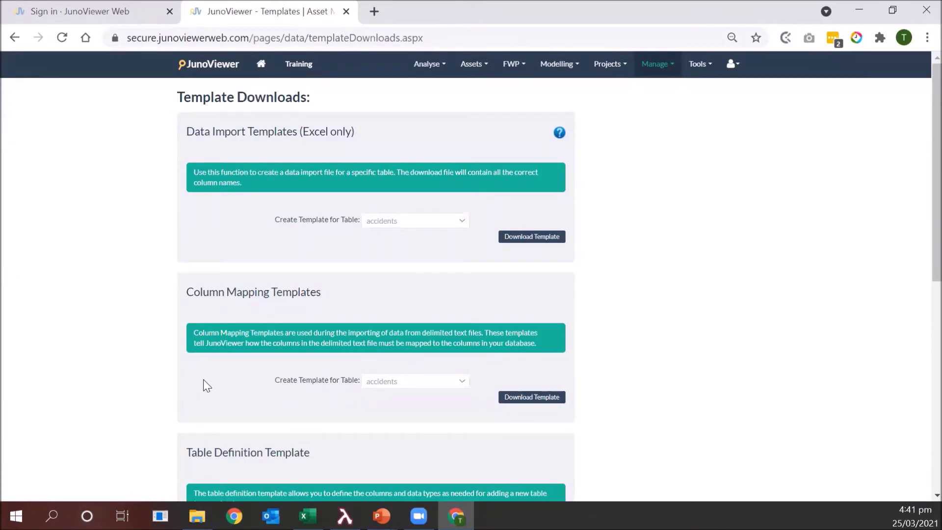
pyautogui.click(440, 226)
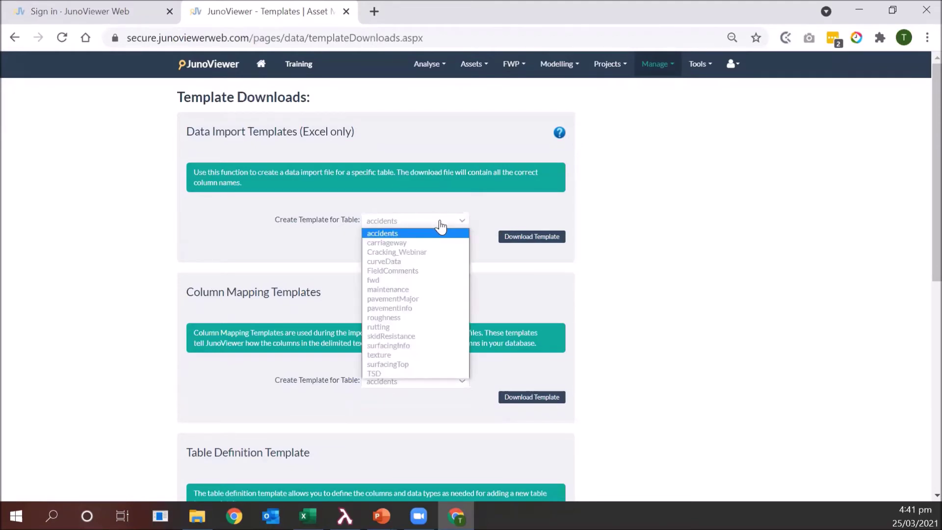
pyautogui.click(420, 253)
pyautogui.click(520, 240)
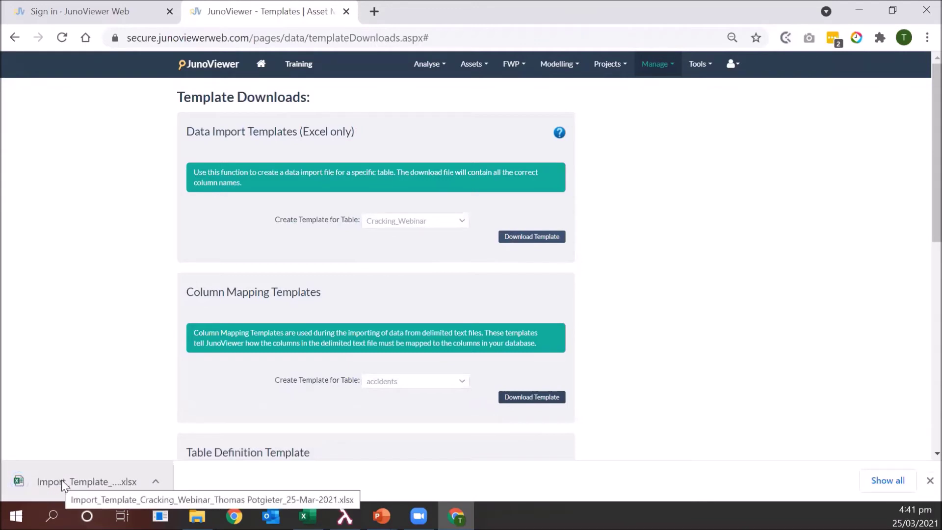
# Examine the column headings of the downloaded import template in Excel at full width, closing the file without saving.
pyautogui.click(64, 484)
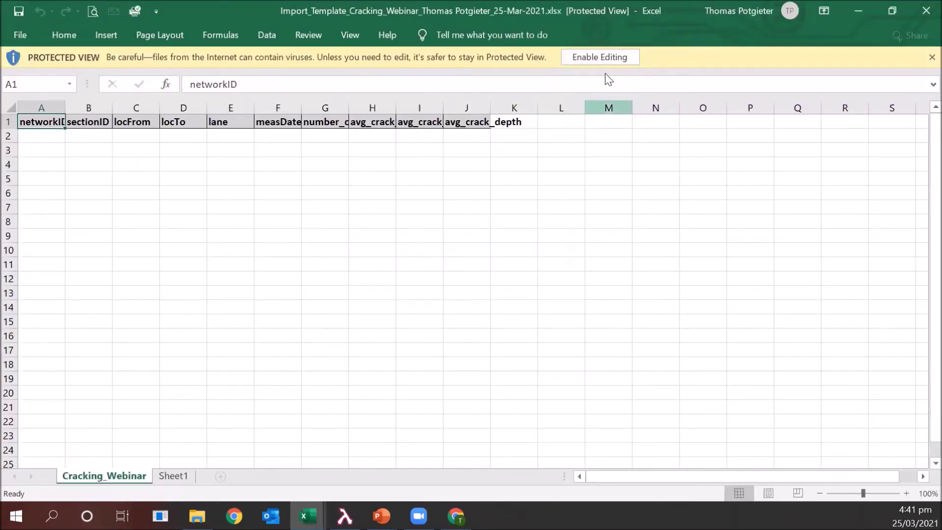
pyautogui.click(605, 52)
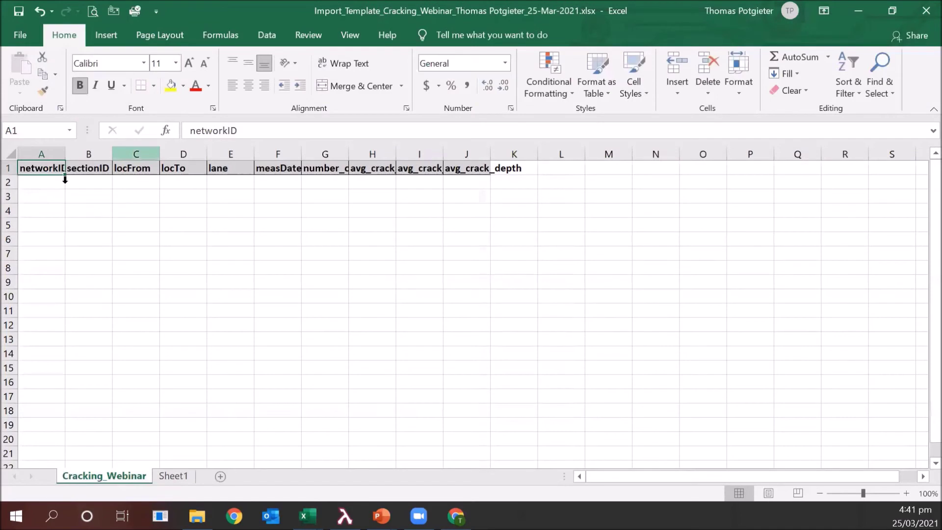
pyautogui.moveTo(42, 154); pyautogui.dragTo(449, 167)
pyautogui.doubleClick(442, 152)
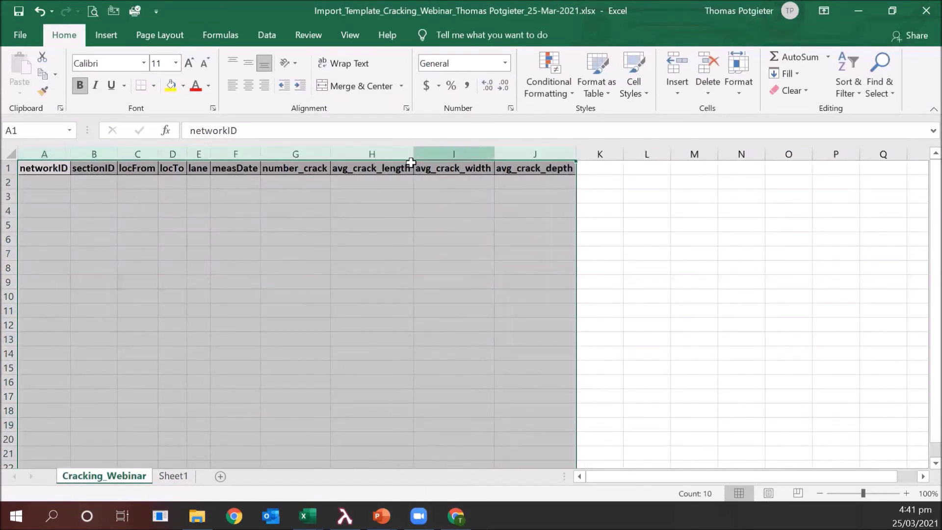
pyautogui.click(923, 7)
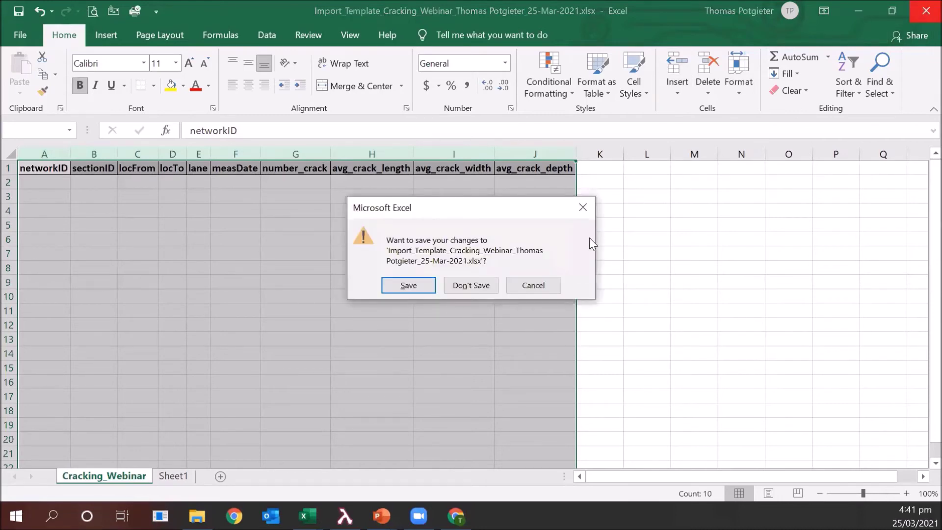
pyautogui.click(470, 283)
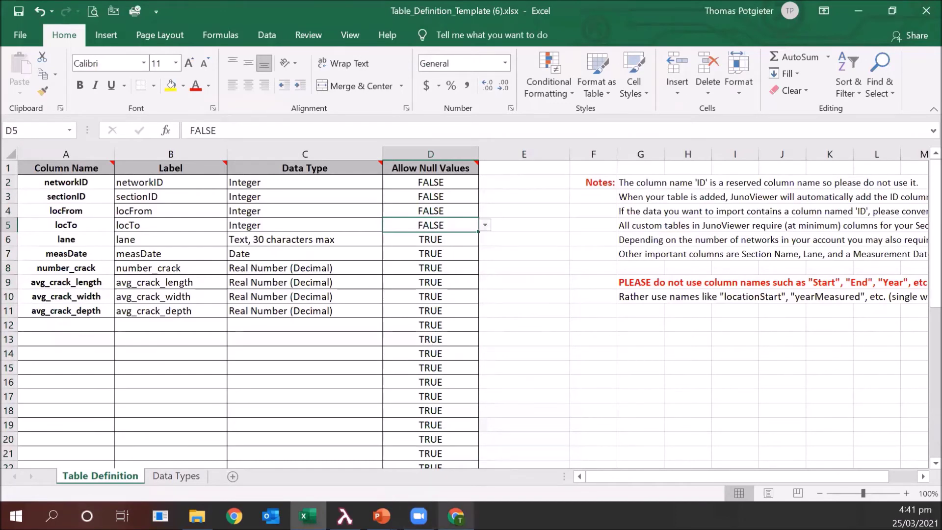
# Return to JunoViewer in the browser and upload Cracking Data.xlsx from the Basic Data Management folder.
pyautogui.click(455, 516)
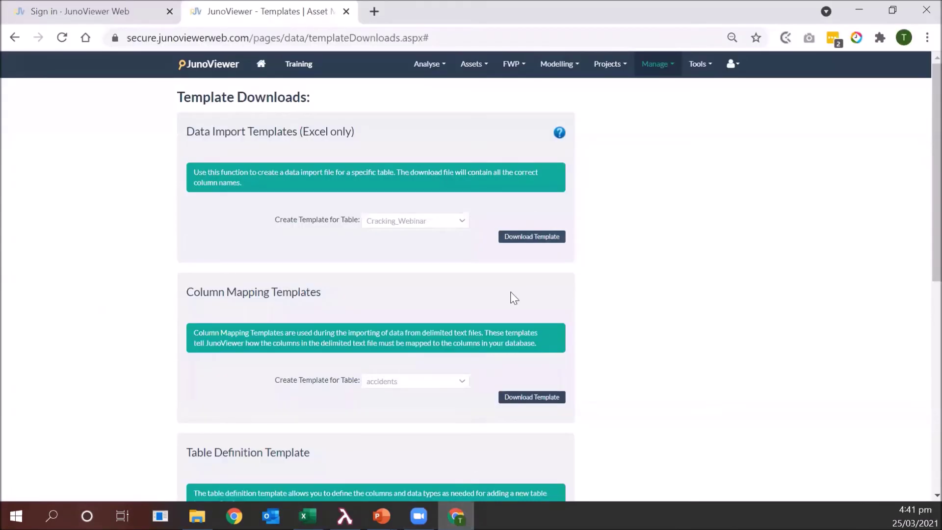
pyautogui.click(660, 67)
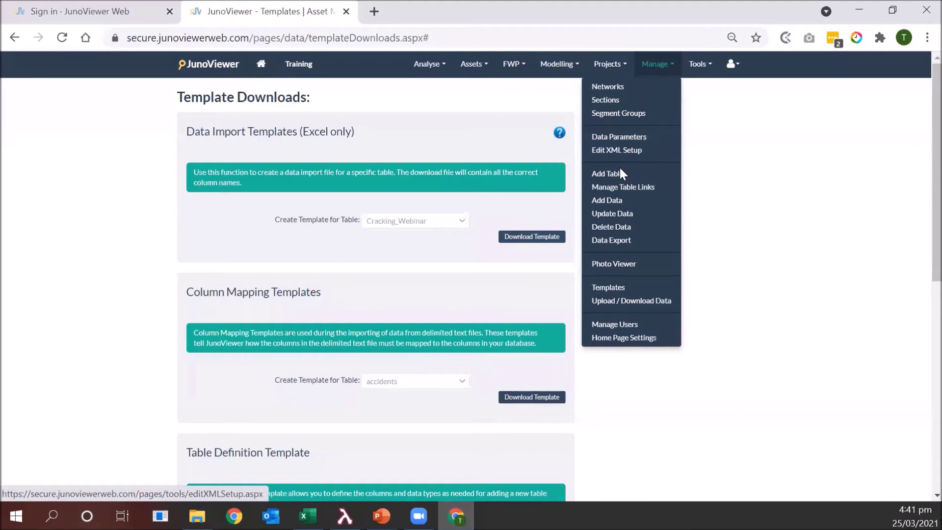
pyautogui.click(632, 302)
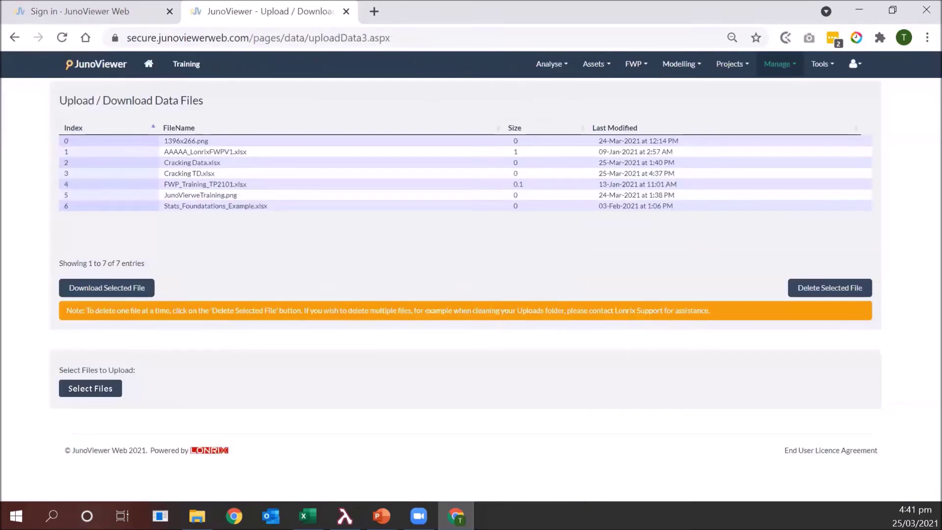
pyautogui.click(66, 389)
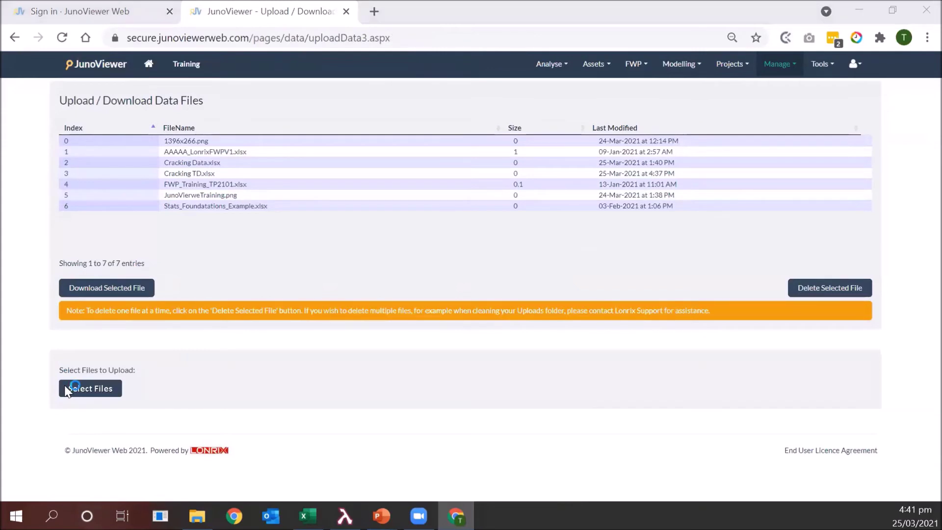
pyautogui.click(182, 110)
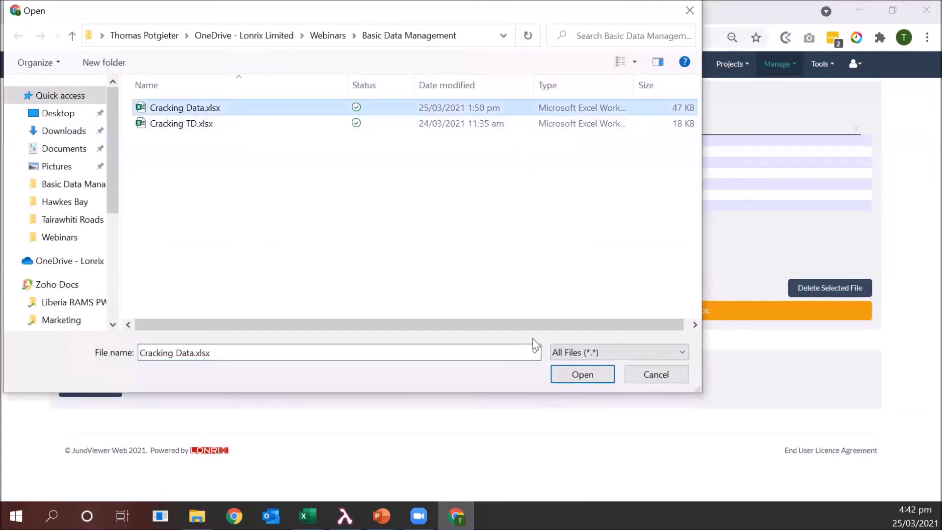
pyautogui.click(594, 372)
pyautogui.click(632, 407)
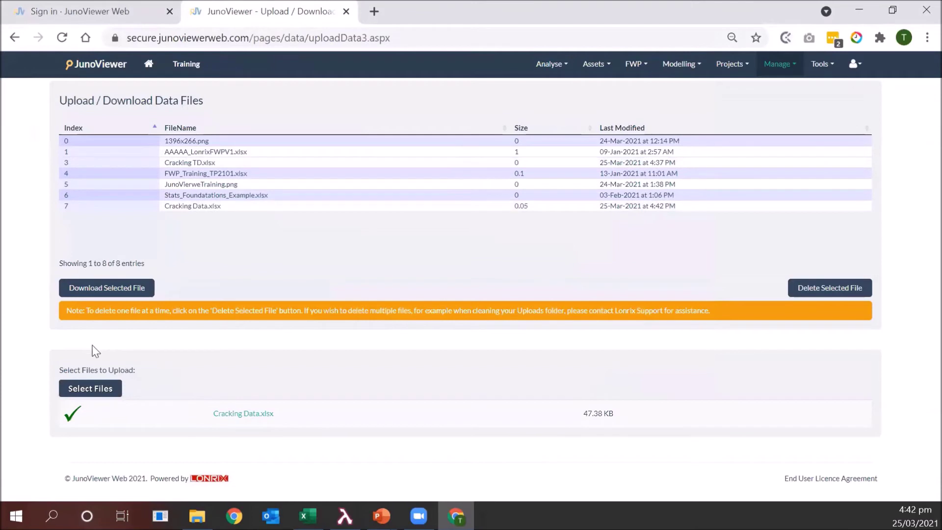
# Set up a data addition with Cracking Webinar as the target table and Cracking Data.xlsx as the source file.
pyautogui.click(773, 67)
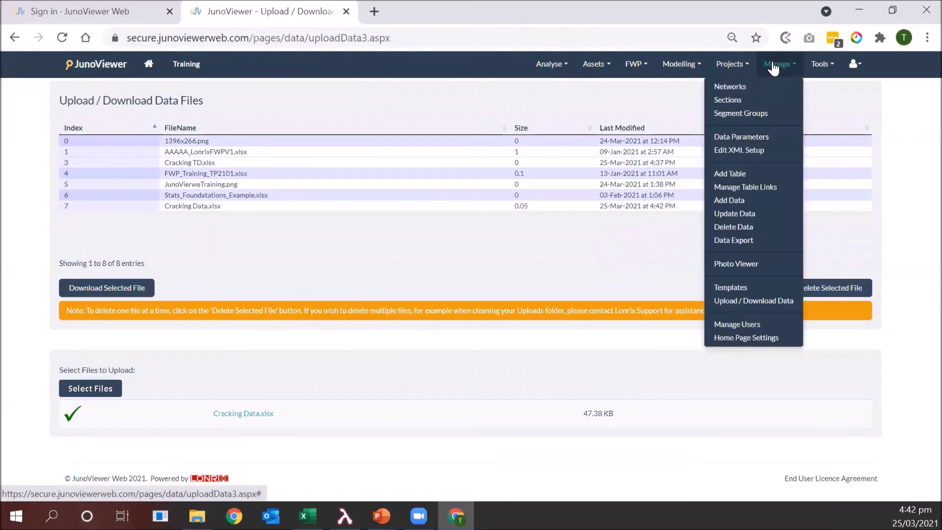
pyautogui.click(734, 199)
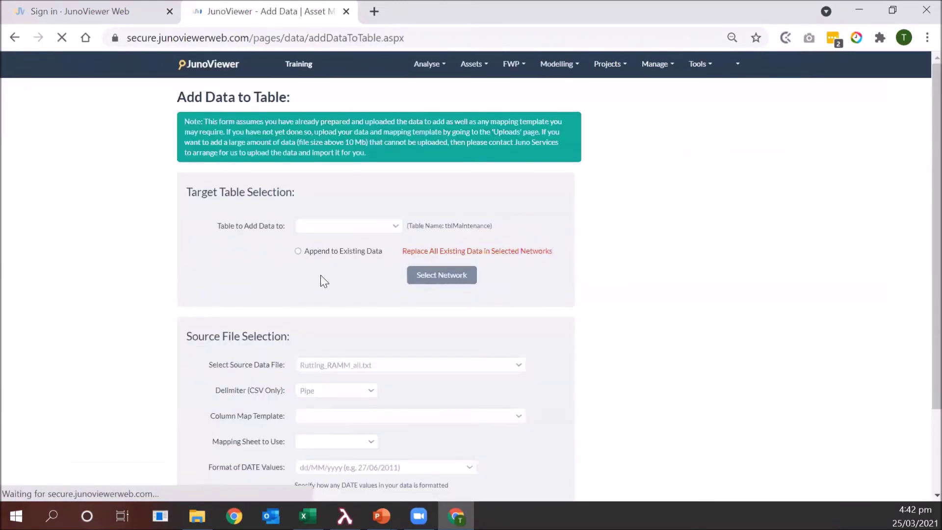
pyautogui.click(324, 228)
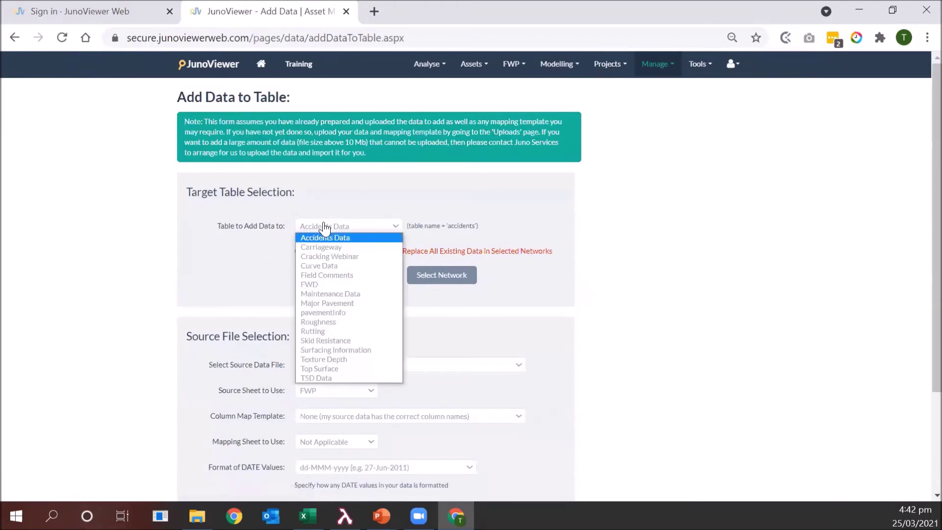
pyautogui.click(332, 257)
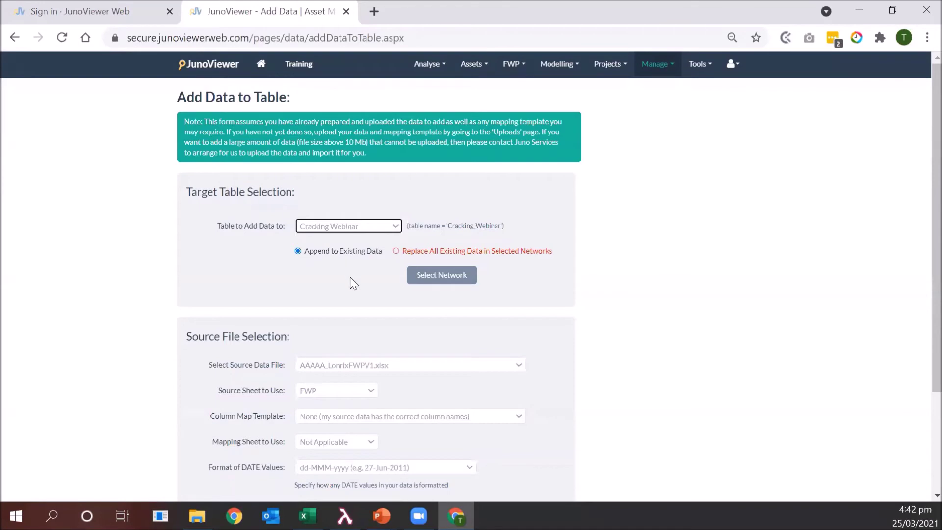
pyautogui.scroll(-2, 349, 277)
pyautogui.scroll(-1, 357, 245)
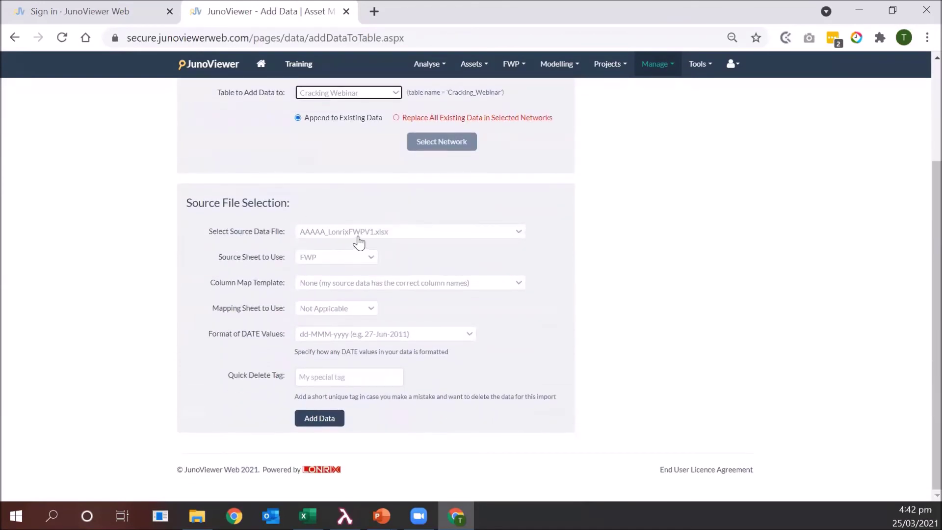
pyautogui.click(356, 234)
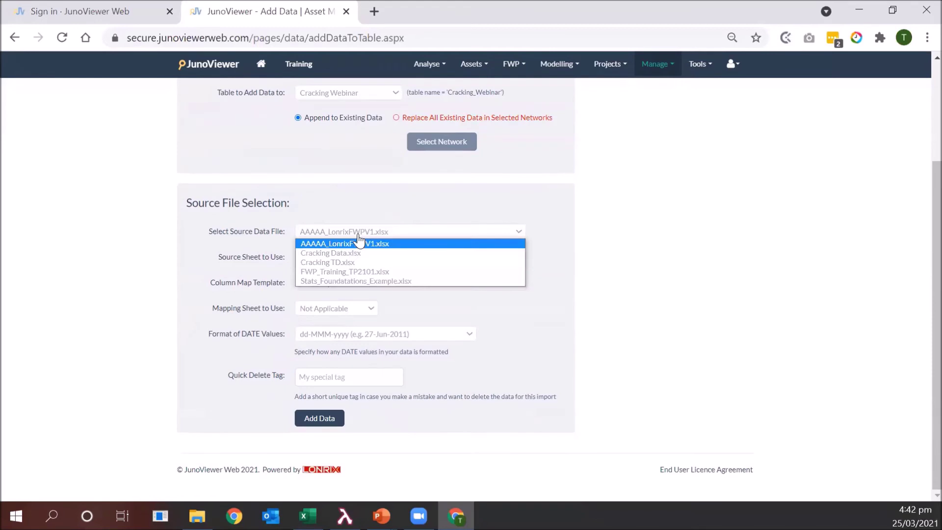
pyautogui.click(319, 253)
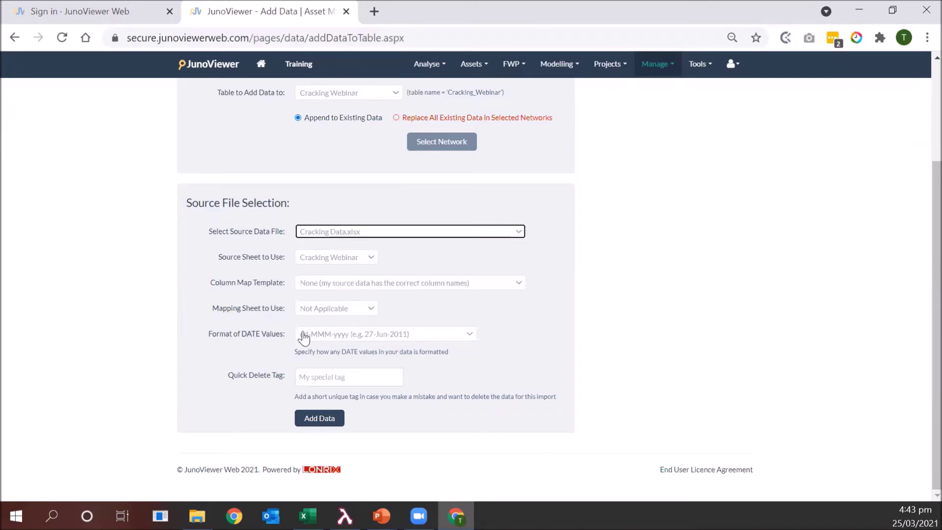
# Set the quick delete tag to Cracking_Webinar_March and try to add the data to the table.
pyautogui.click(313, 373)
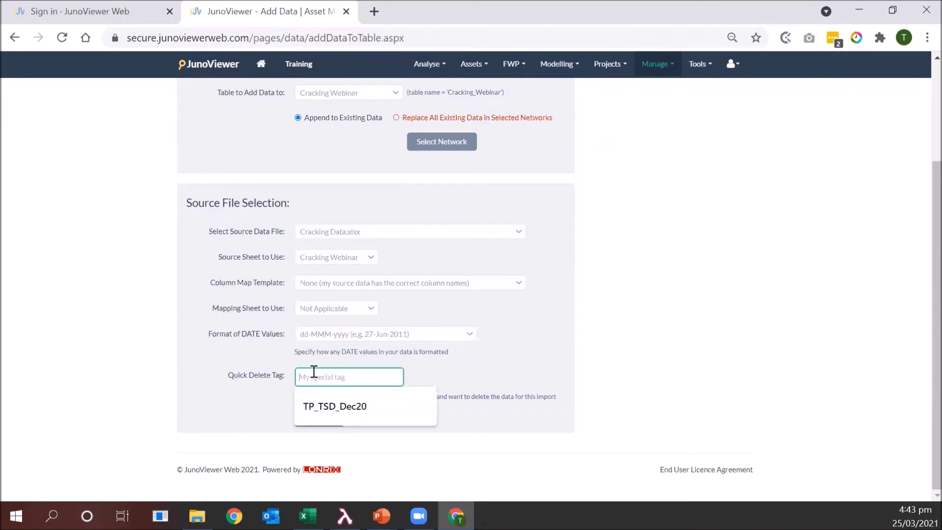
pyautogui.write('Crackin')
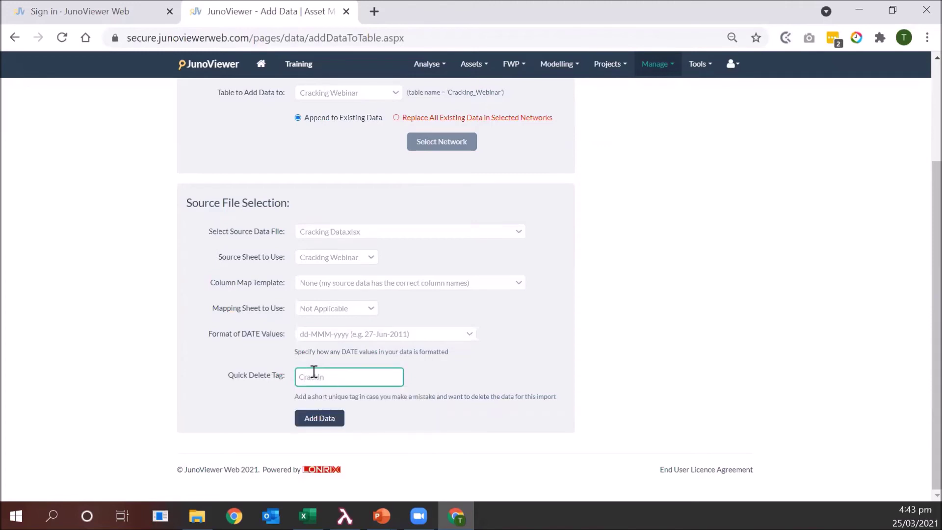
pyautogui.write('g_Webinar_March')
pyautogui.click(323, 421)
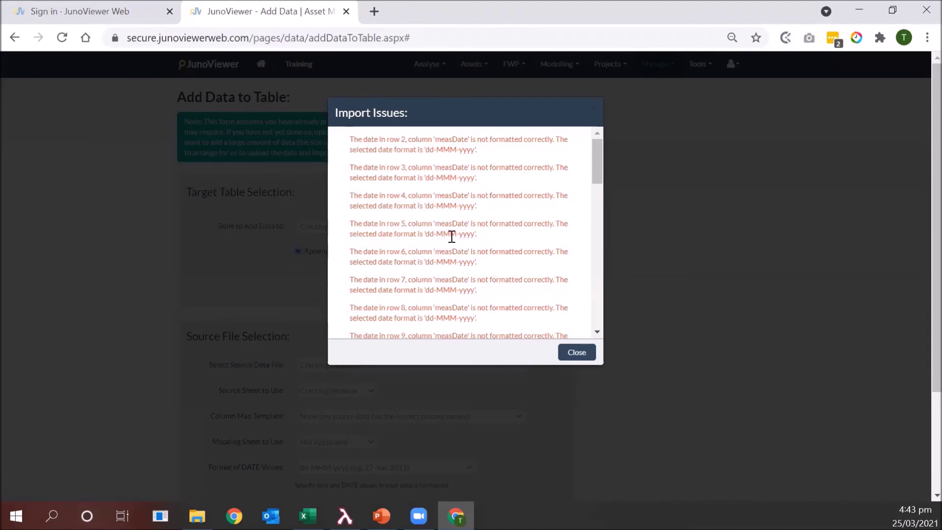
pyautogui.click(575, 351)
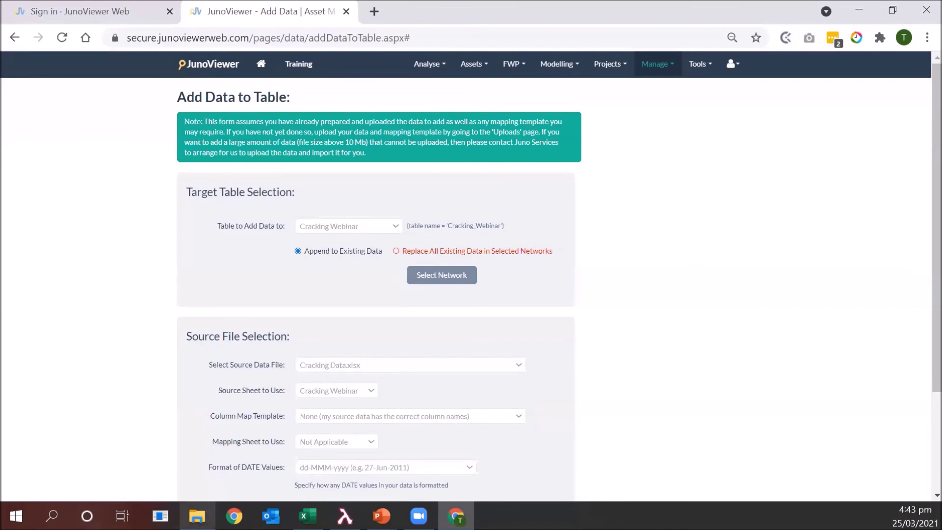
# Switch to Cracking Data.xlsx in Excel and apply the custom date format dd-mmm-yyyy to the measDate column.
pyautogui.click(196, 516)
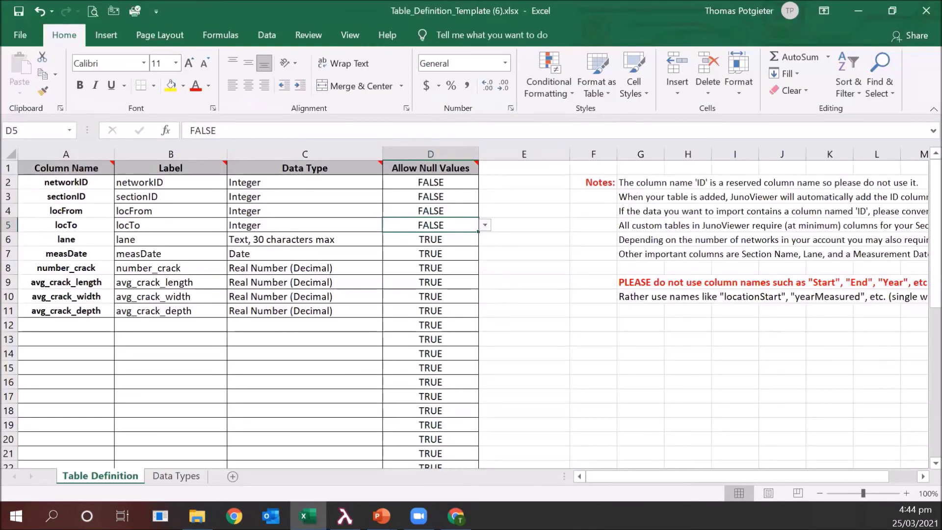
pyautogui.hotkey('ctrl', 'Tab')
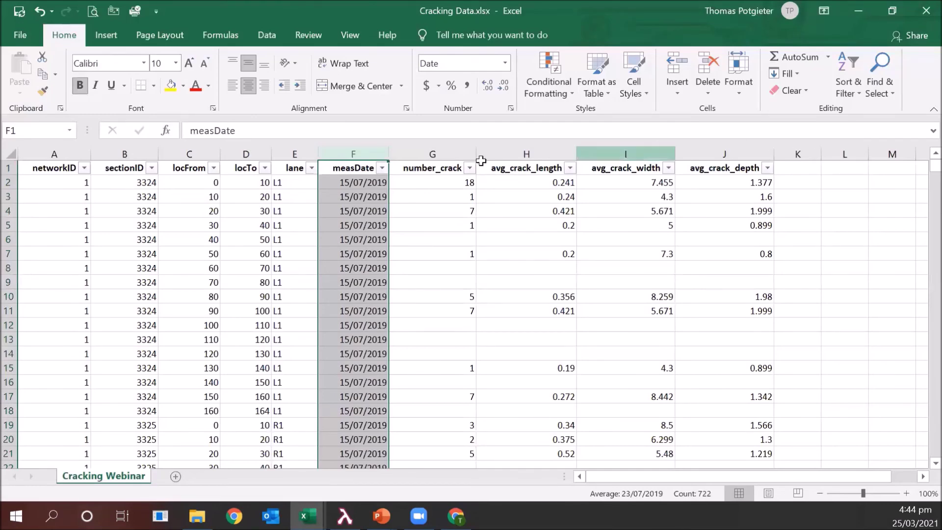
pyautogui.rightClick(365, 155)
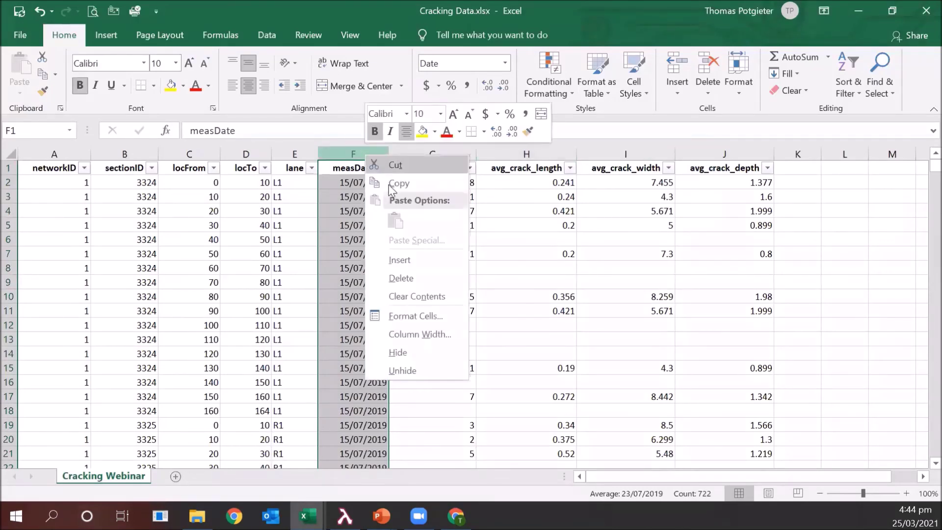
pyautogui.click(404, 317)
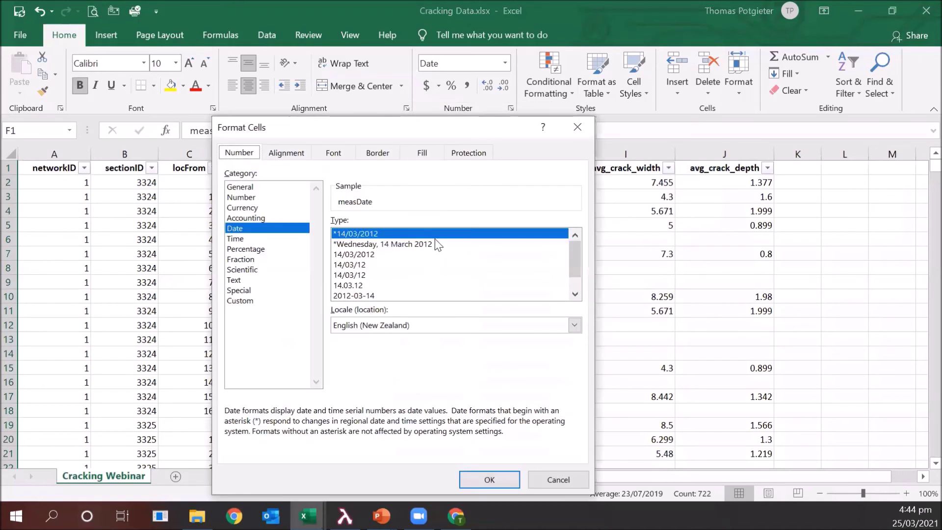
pyautogui.click(242, 300)
pyautogui.tripleClick(385, 233)
pyautogui.write('dd-mm')
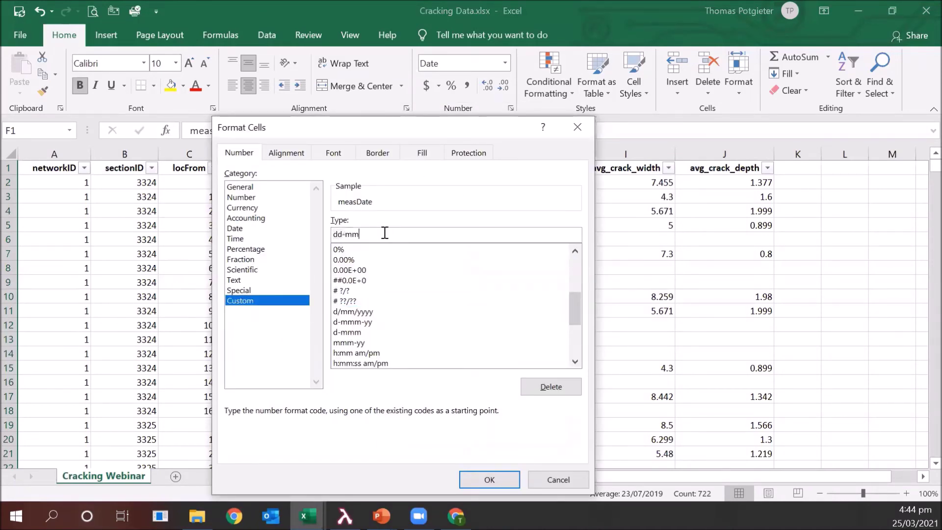
pyautogui.write('m-yyyy')
pyautogui.click(489, 480)
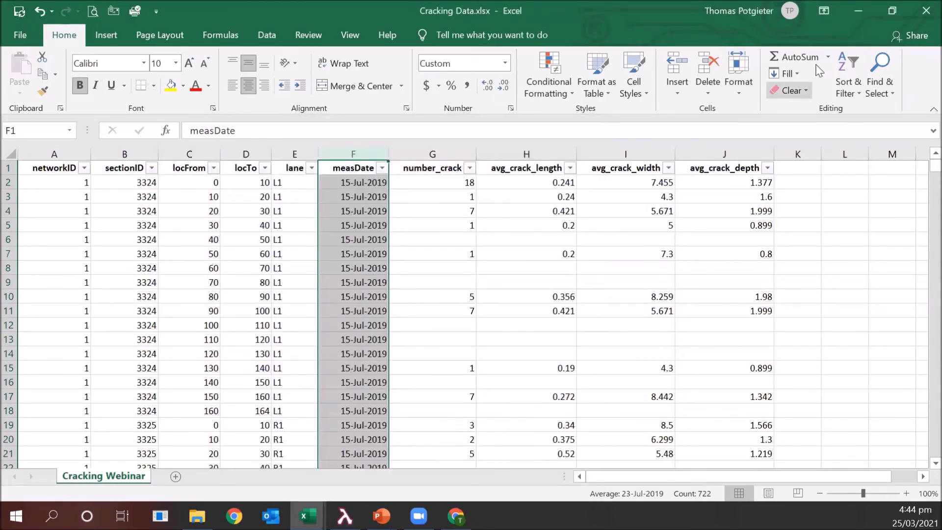
# Return to JunoViewer in the browser and upload the corrected Cracking Data.xlsx from the Basic Data Management folder again.
pyautogui.click(858, 10)
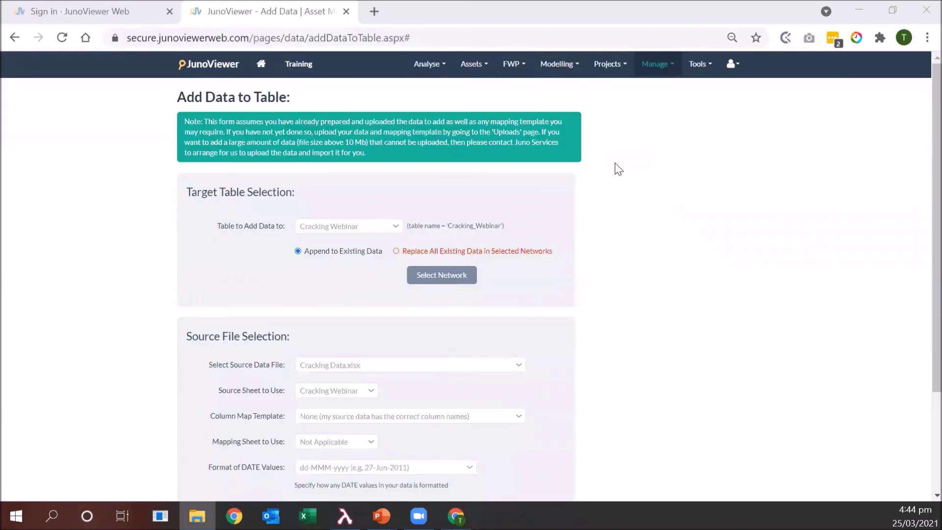
pyautogui.click(658, 69)
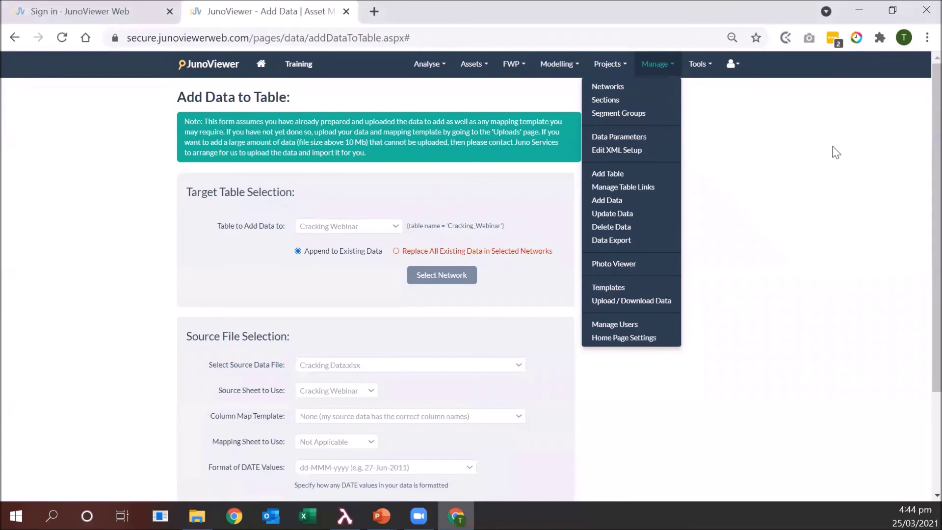
pyautogui.click(331, 348)
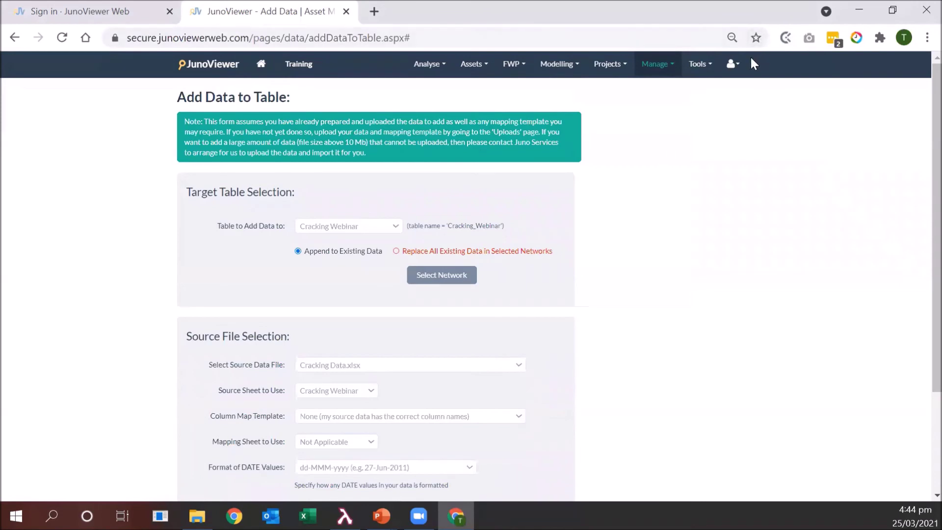
pyautogui.click(733, 63)
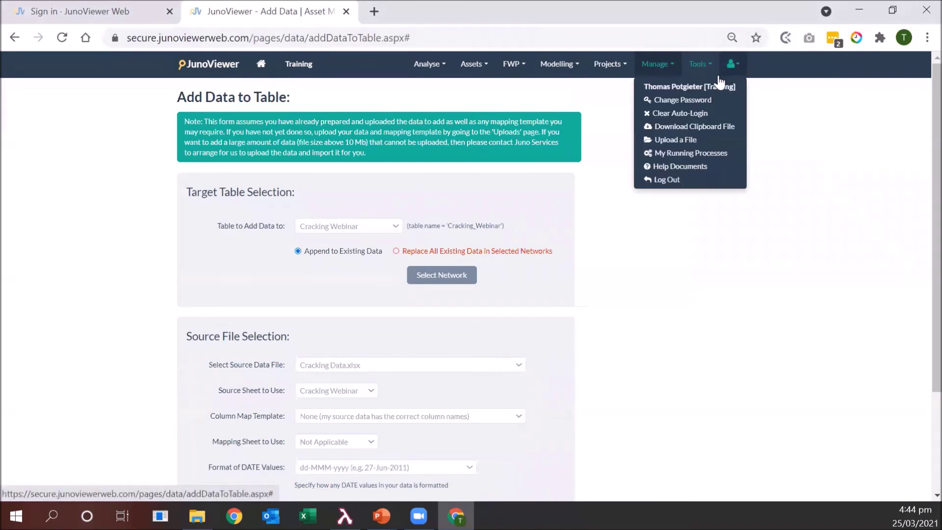
pyautogui.click(669, 140)
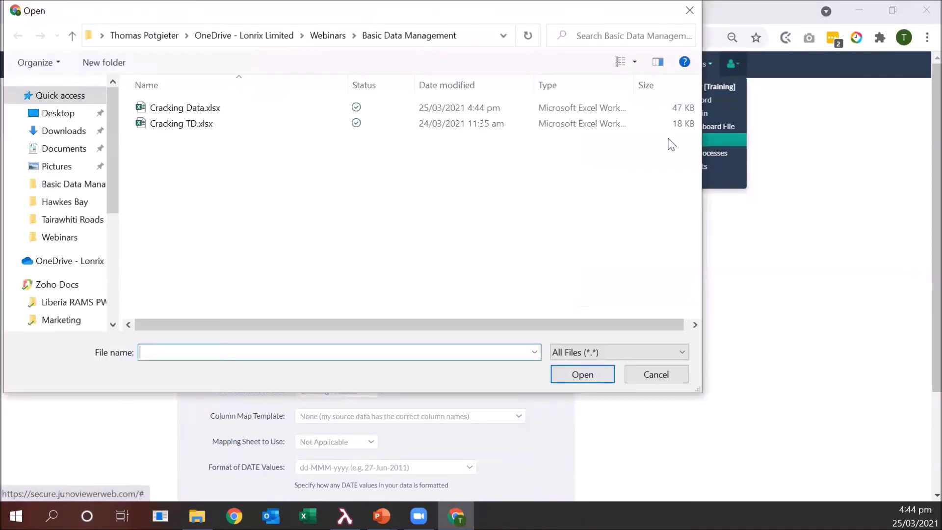
pyautogui.click(180, 109)
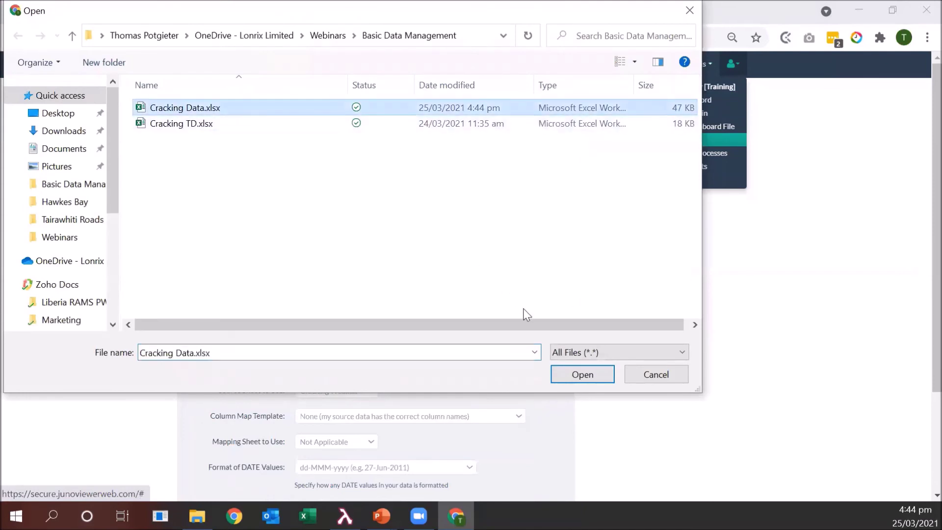
pyautogui.click(559, 370)
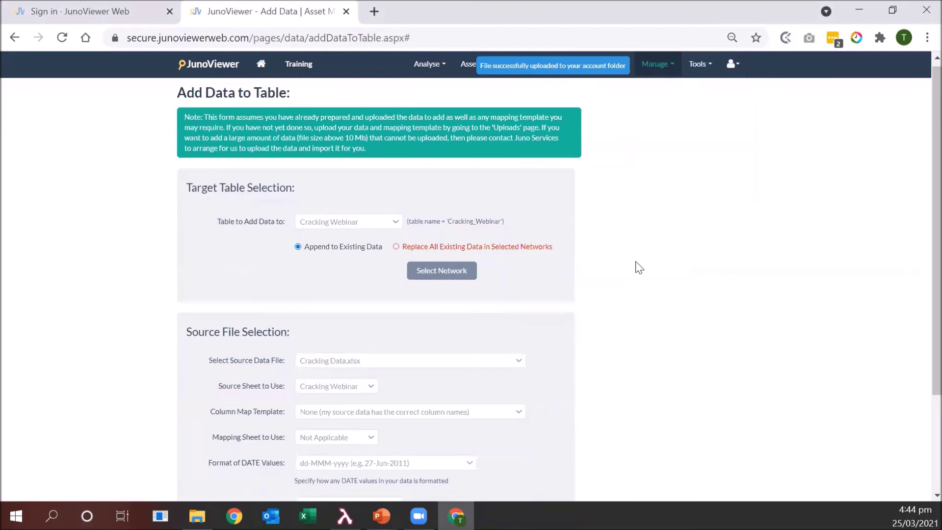
# Add the re-uploaded cracking data to the Cracking Webinar table with the existing import settings.
pyautogui.scroll(-3, 633, 275)
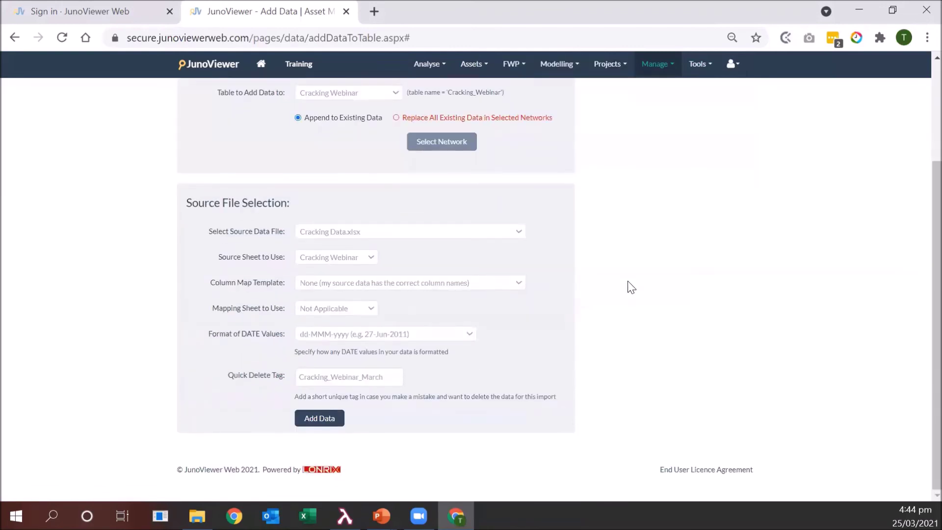
pyautogui.click(316, 417)
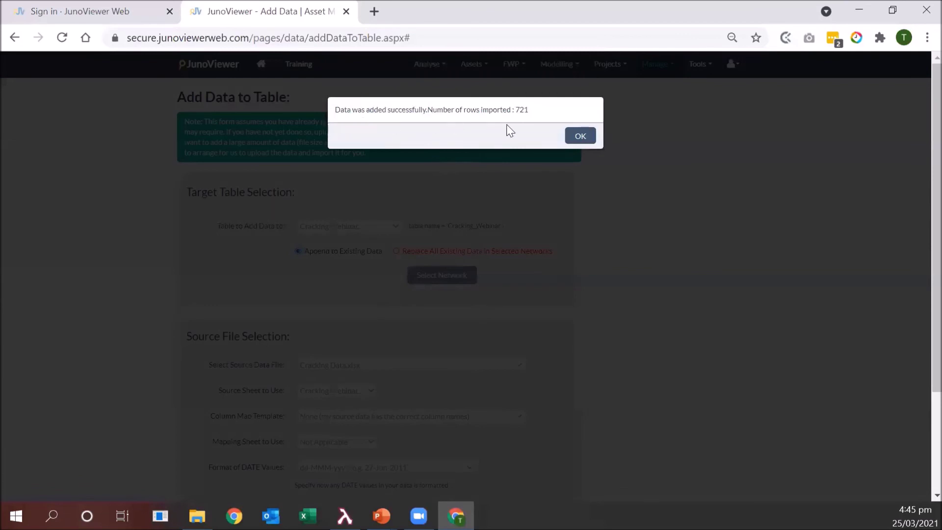
pyautogui.click(580, 136)
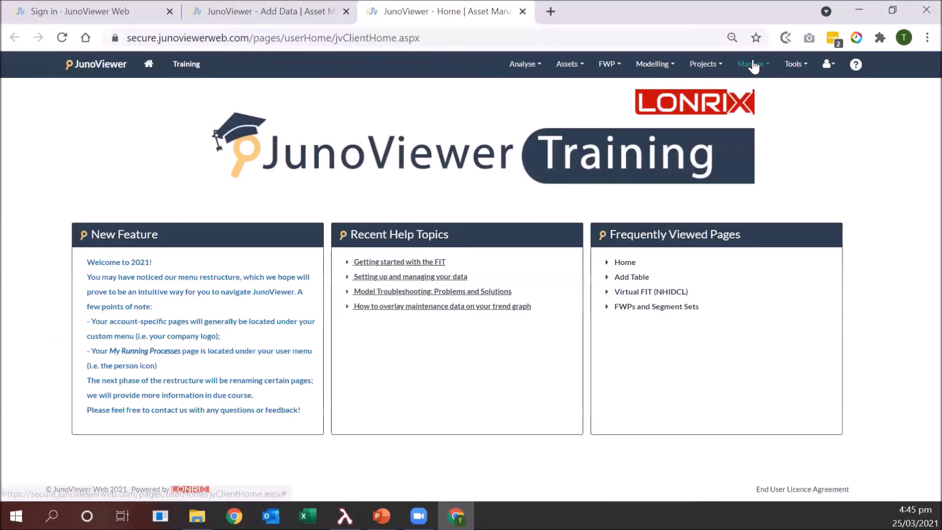
# Export the entire Cracking_Webinar table for all sections of the Training Network and open the exported workbook at full size.
pyautogui.click(751, 63)
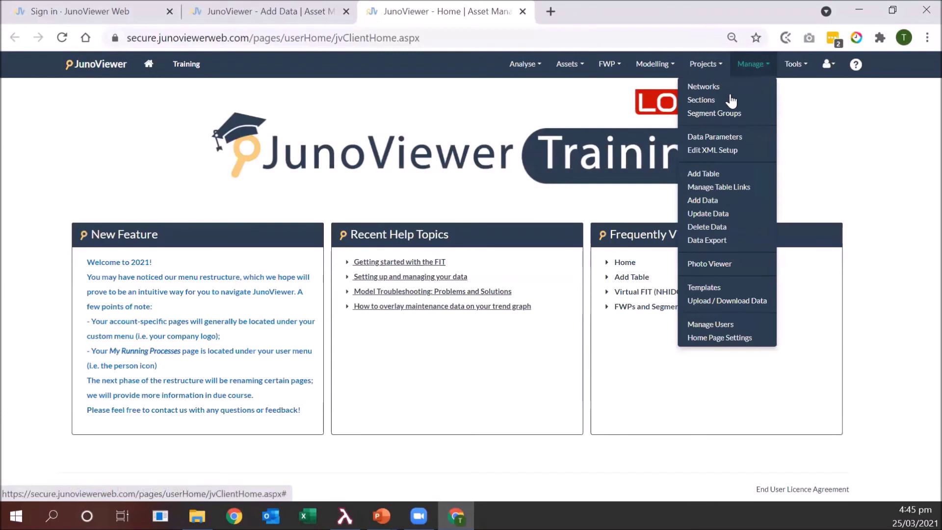
pyautogui.click(690, 240)
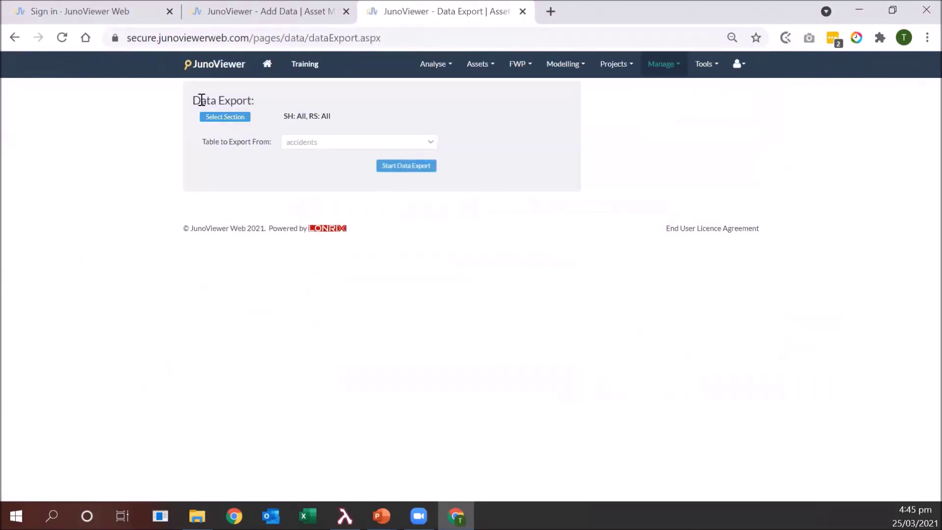
pyautogui.click(211, 118)
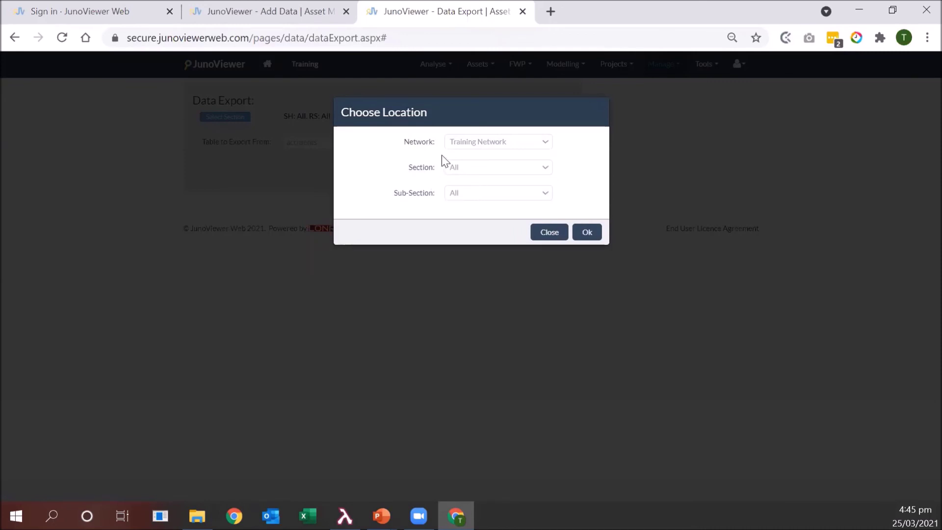
pyautogui.click(591, 236)
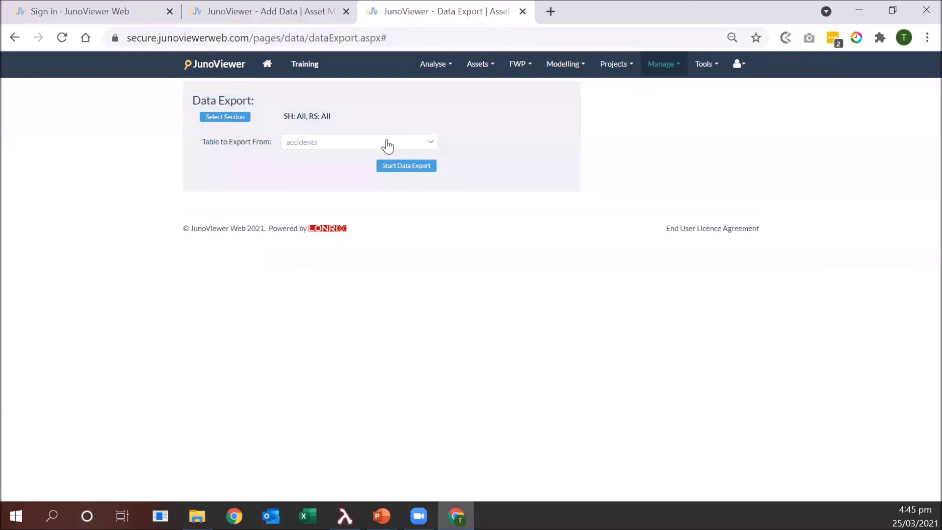
pyautogui.click(386, 144)
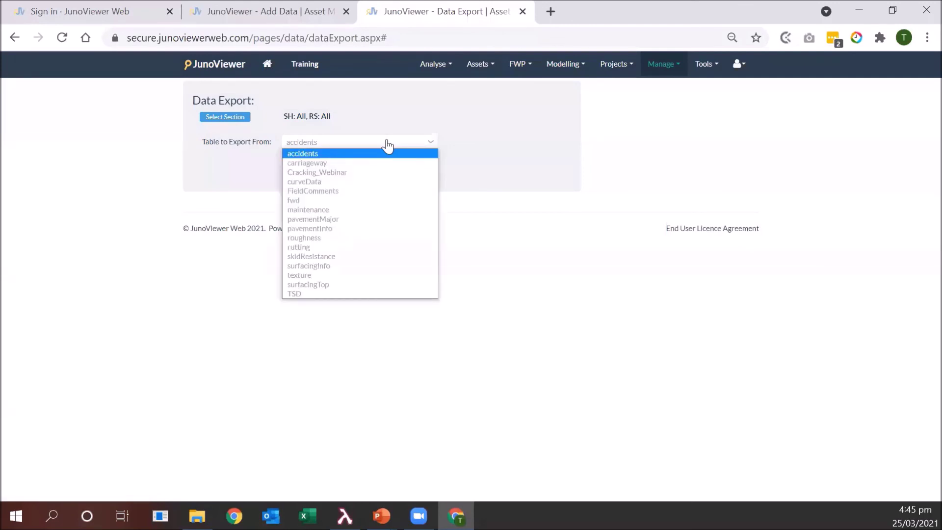
pyautogui.click(336, 175)
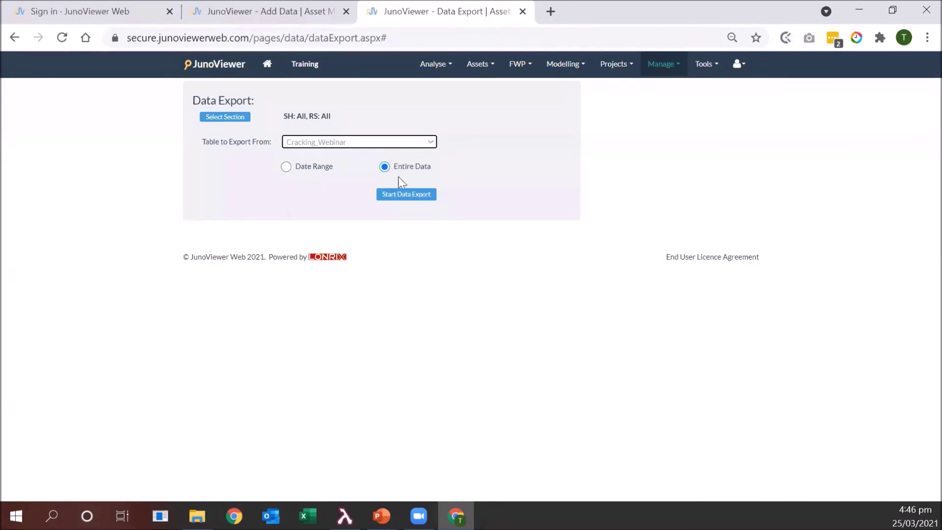
pyautogui.click(404, 196)
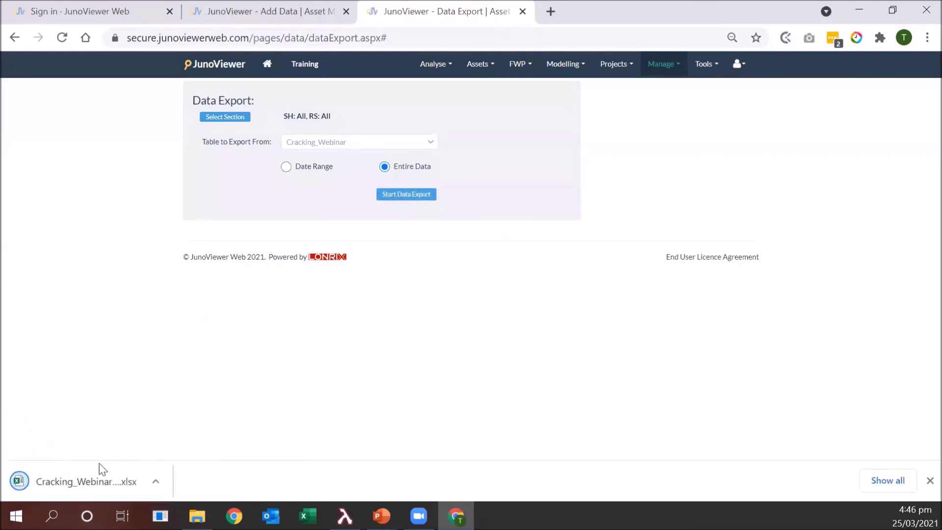
pyautogui.click(76, 487)
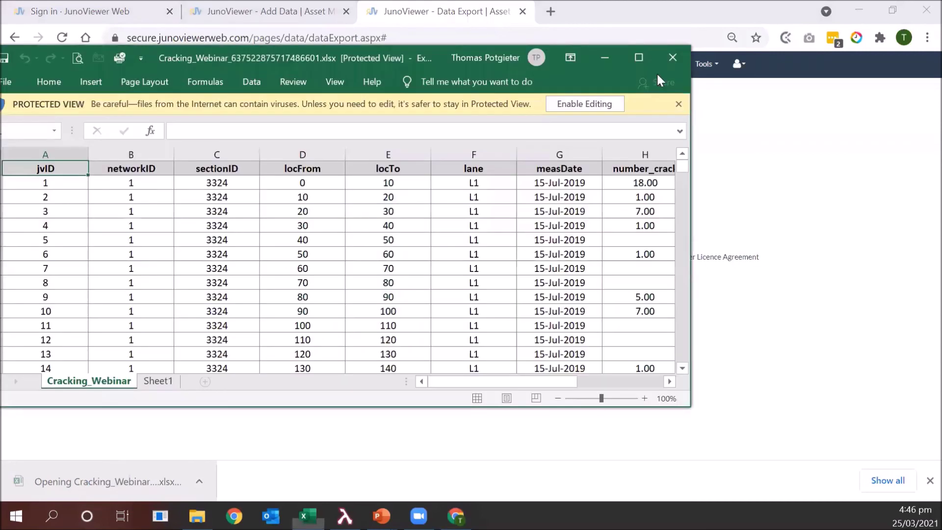
pyautogui.click(639, 58)
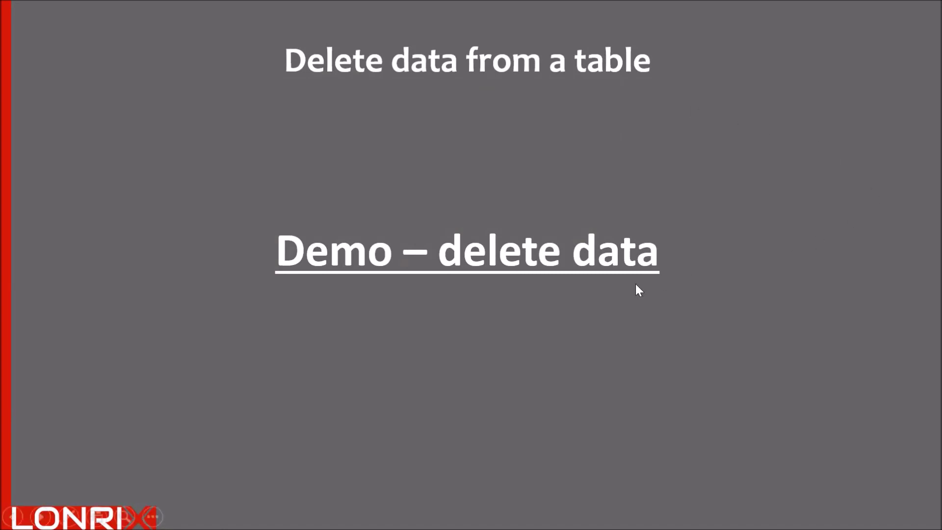
# Open JunoViewer from the delete data demo slide and choose Cracking_Webinar as the table to delete data from.
pyautogui.click(600, 276)
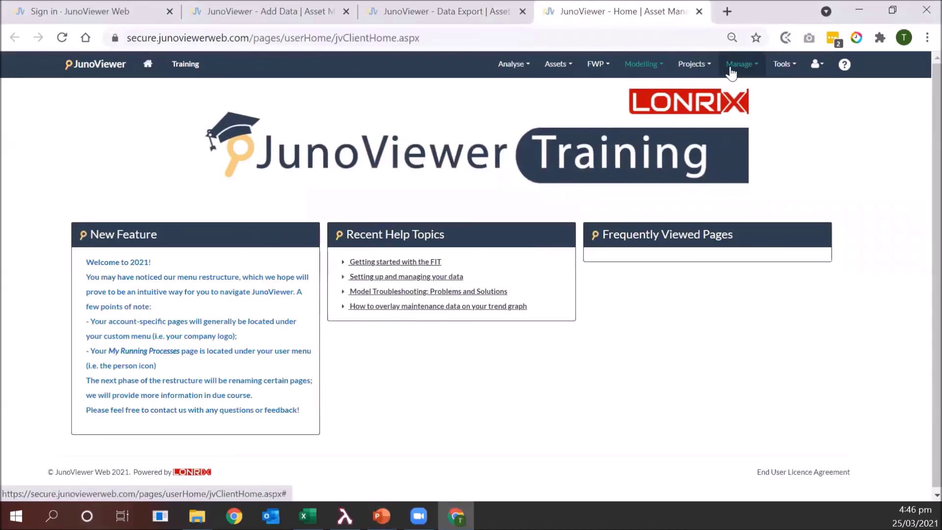
pyautogui.click(751, 64)
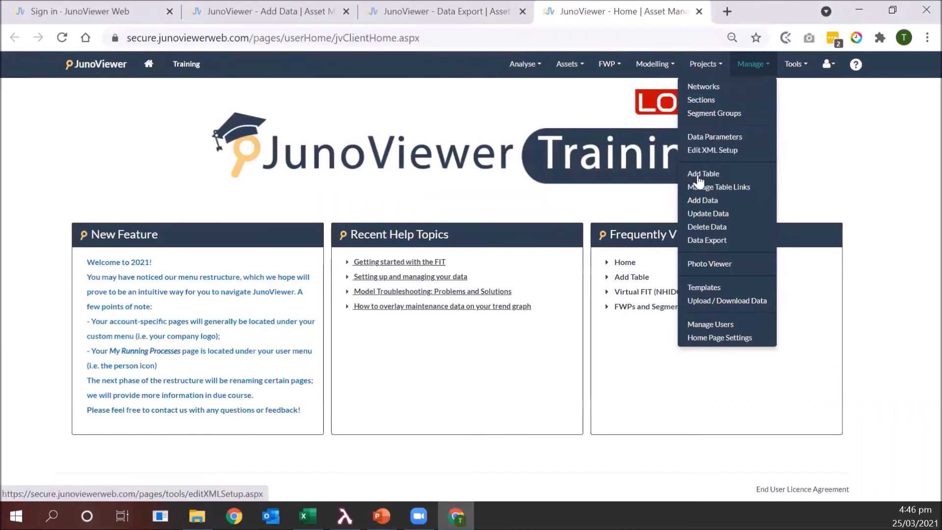
pyautogui.click(700, 225)
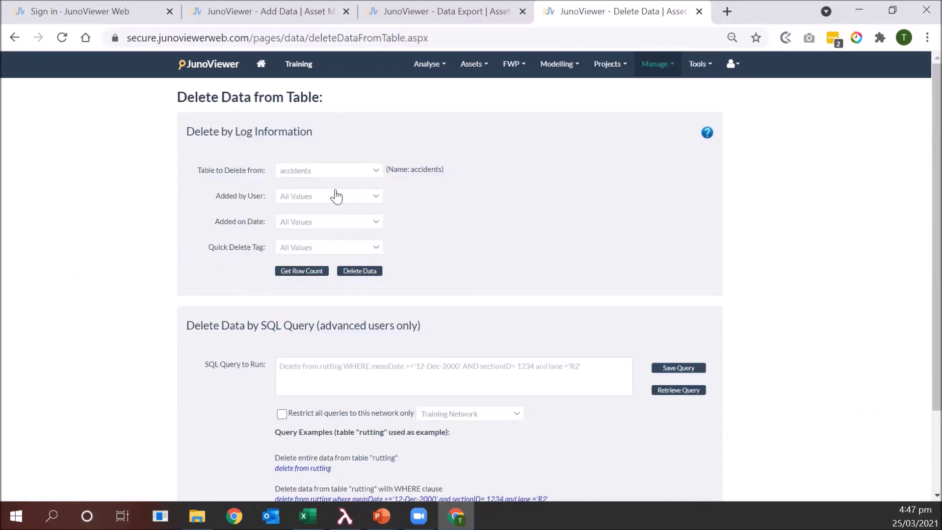
pyautogui.click(320, 172)
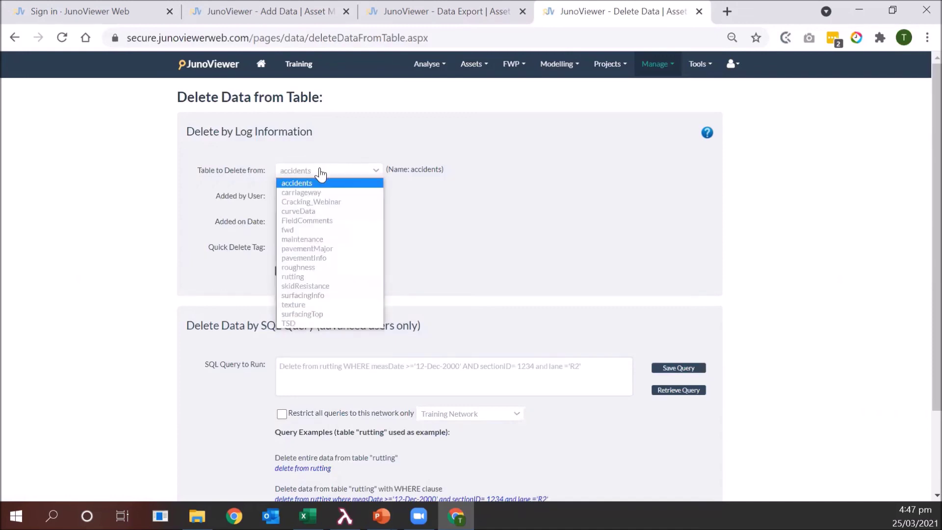
pyautogui.click(327, 202)
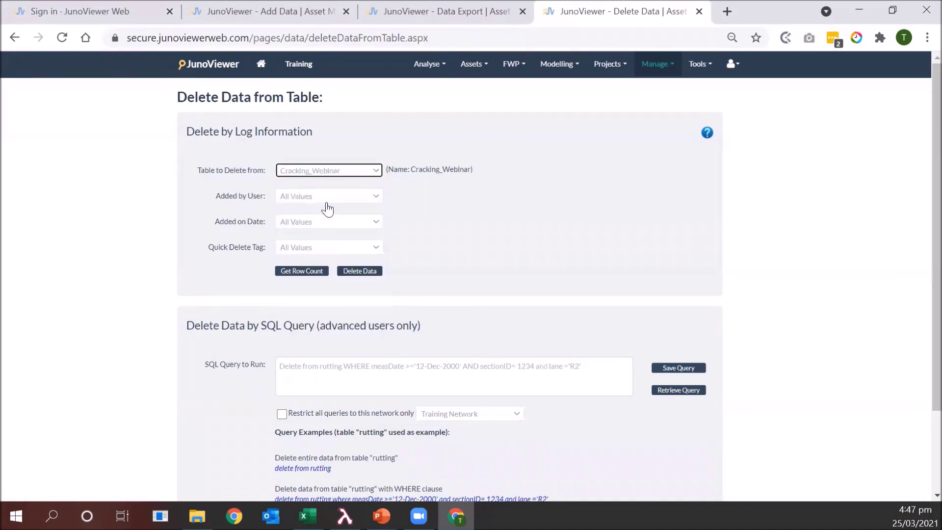
# Check the available user and date filters without changing them, and set the quick delete tag filter to Cracking_Webinar_March.
pyautogui.click(301, 197)
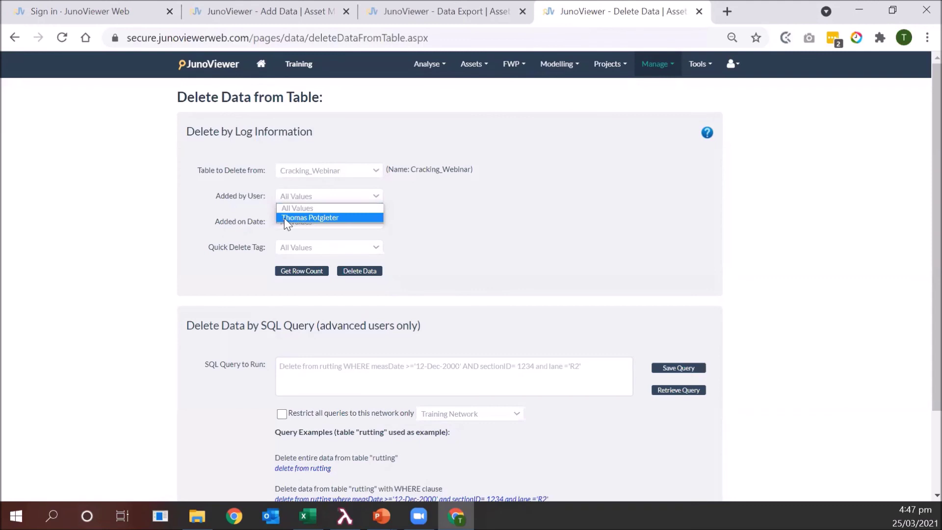
pyautogui.click(259, 225)
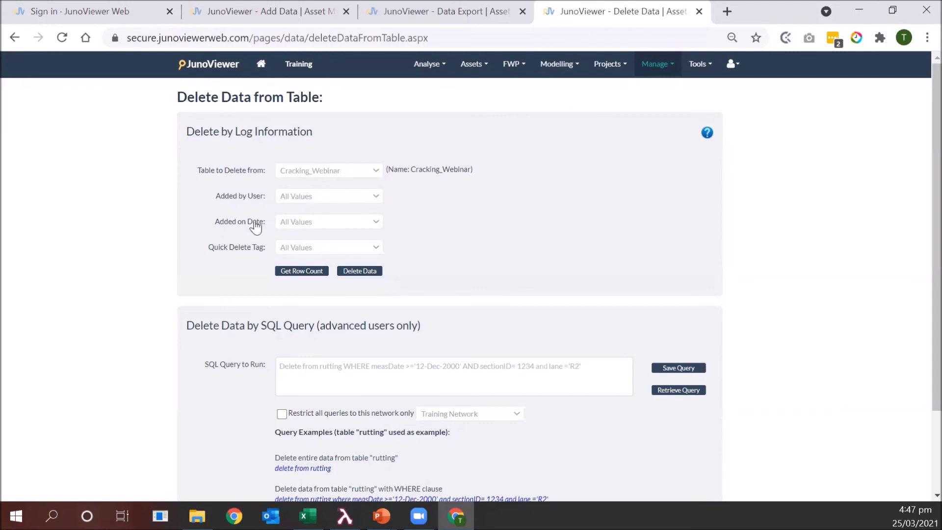
pyautogui.click(305, 225)
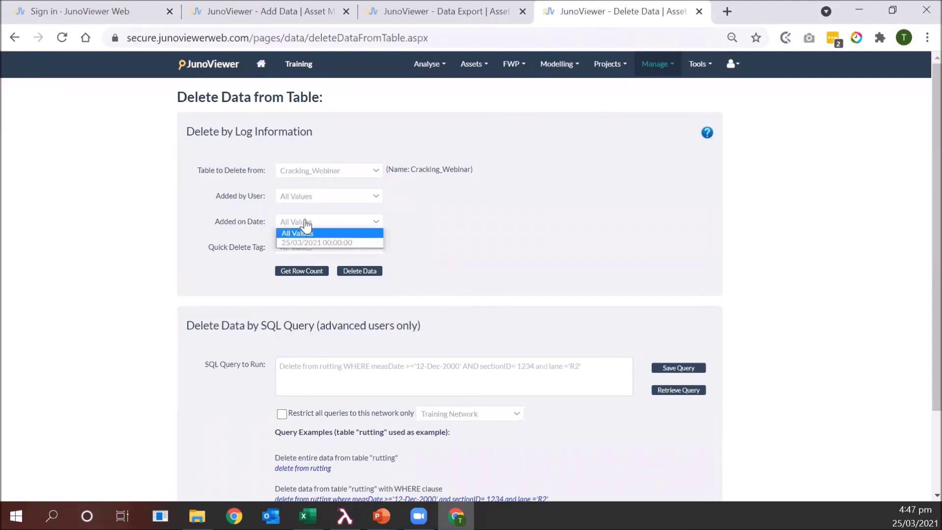
pyautogui.click(245, 238)
pyautogui.click(295, 251)
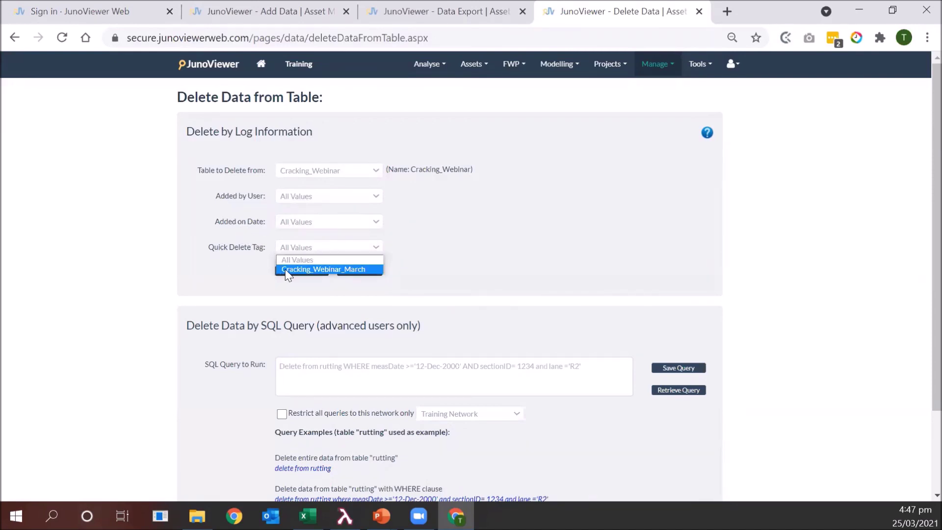
pyautogui.click(287, 270)
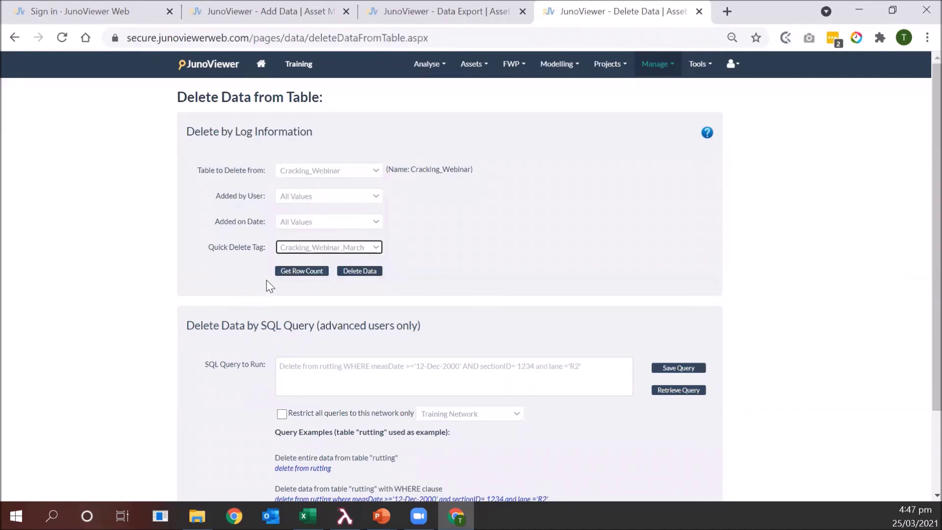
# Get the row count for the tagged selection and delete the matching records from the Cracking_Webinar table.
pyautogui.click(285, 273)
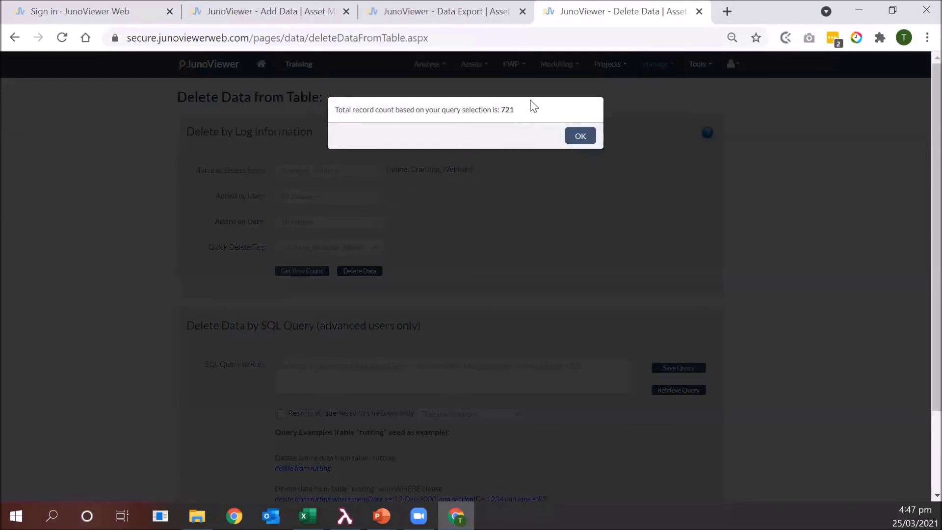
pyautogui.click(579, 136)
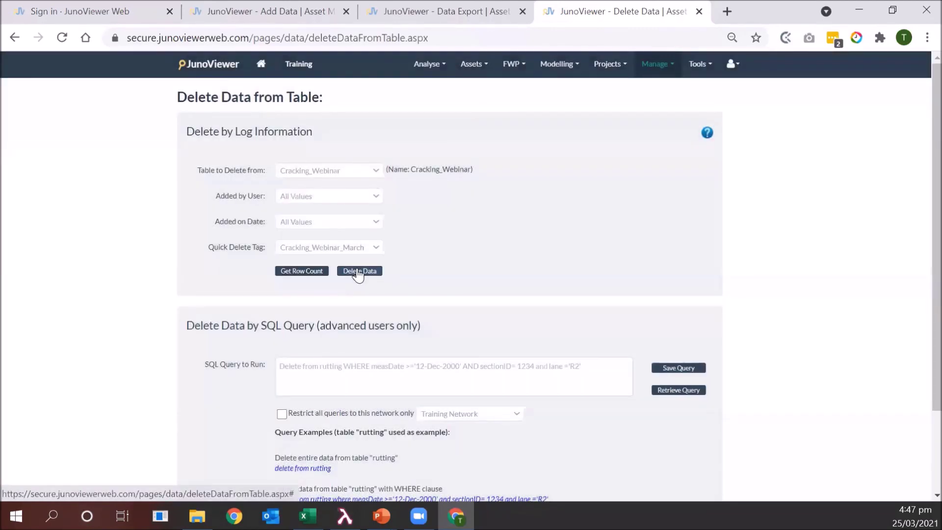
pyautogui.click(358, 272)
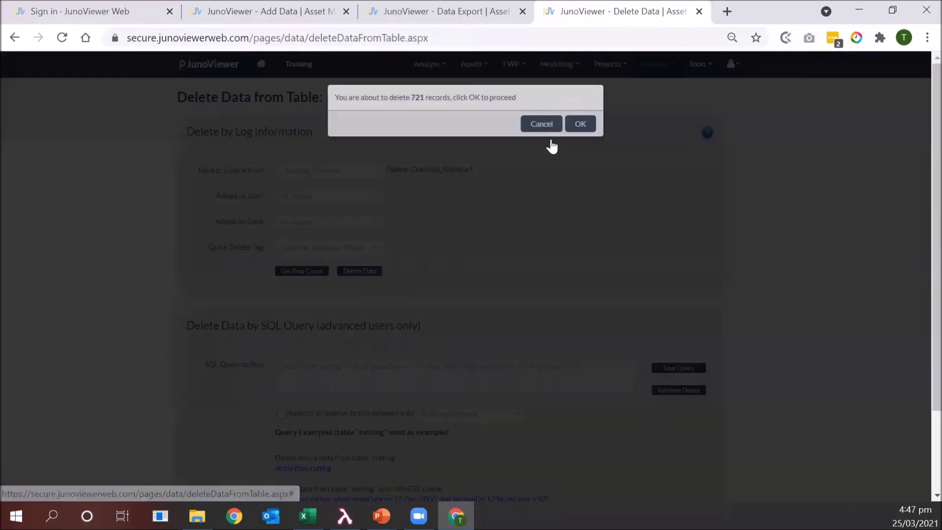
pyautogui.click(579, 126)
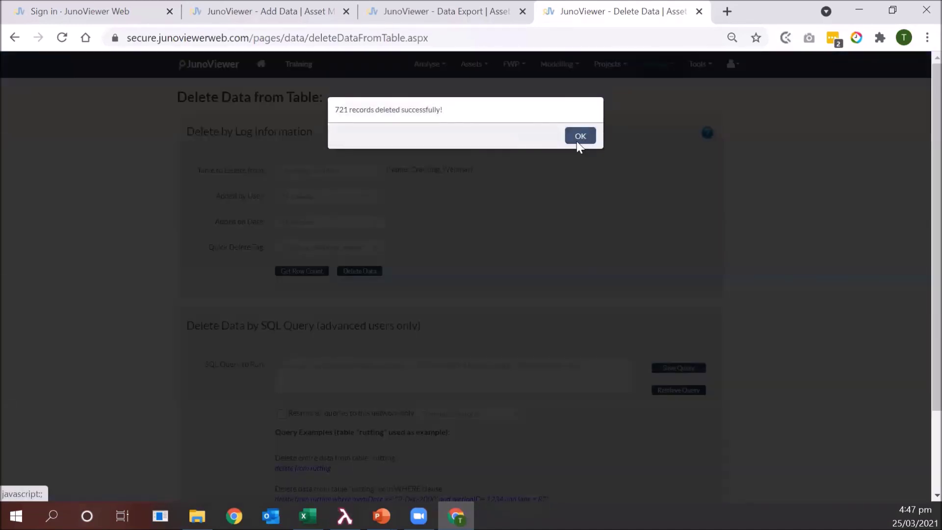
pyautogui.click(580, 136)
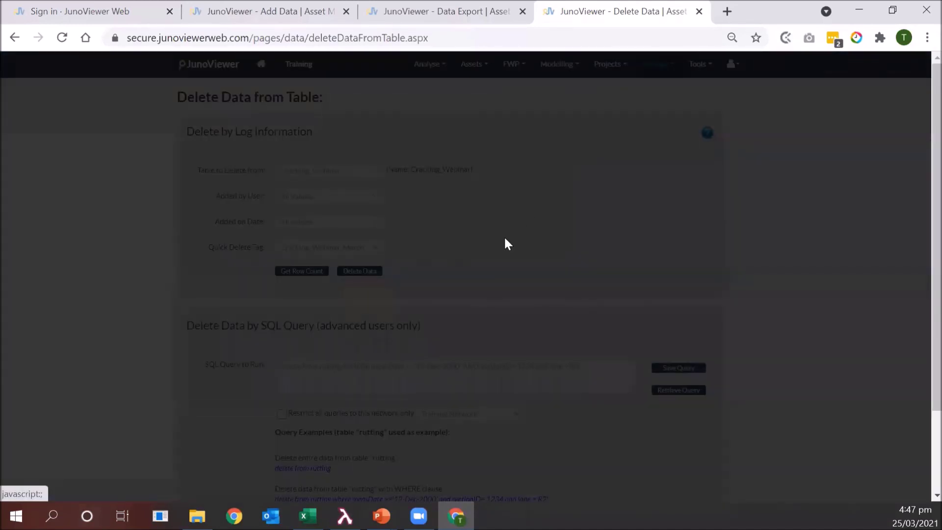